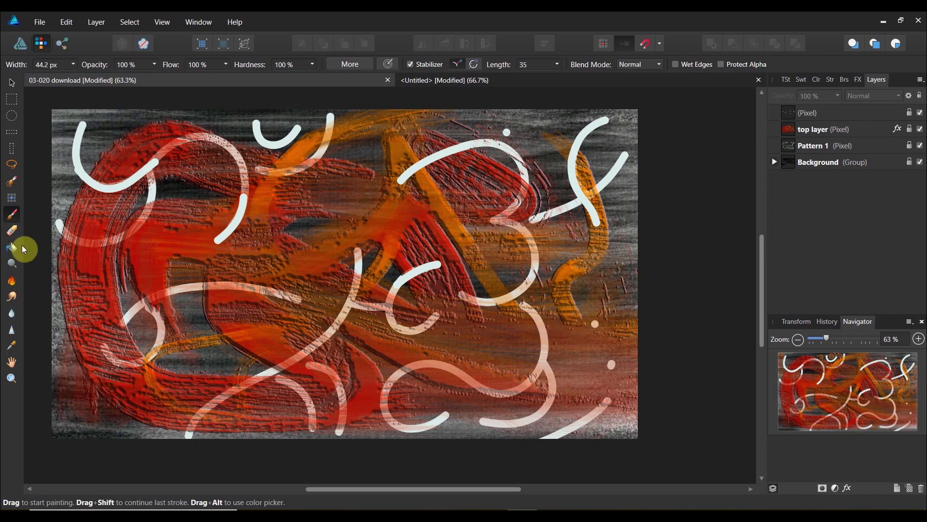
Place the art-attractive-background-1122400 gold texture and stretch it to cover the whole canvas.
click(39, 22)
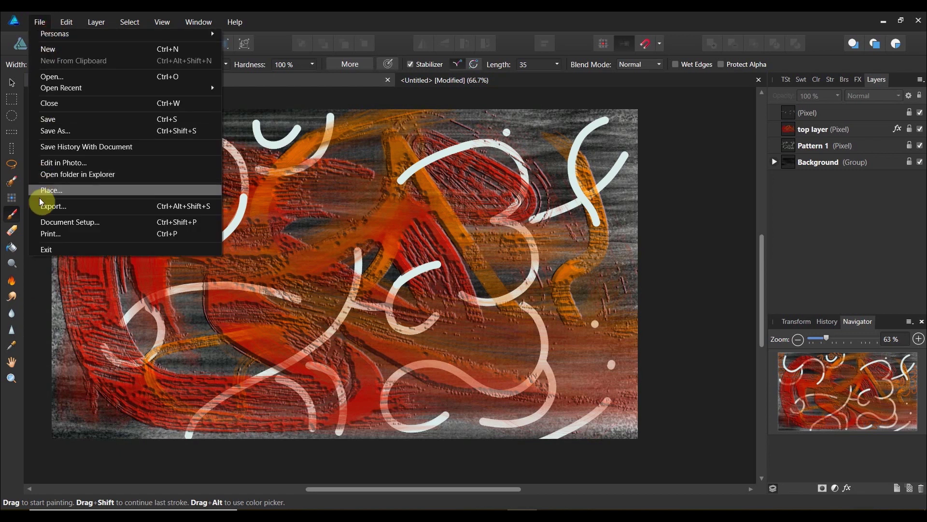
click(51, 191)
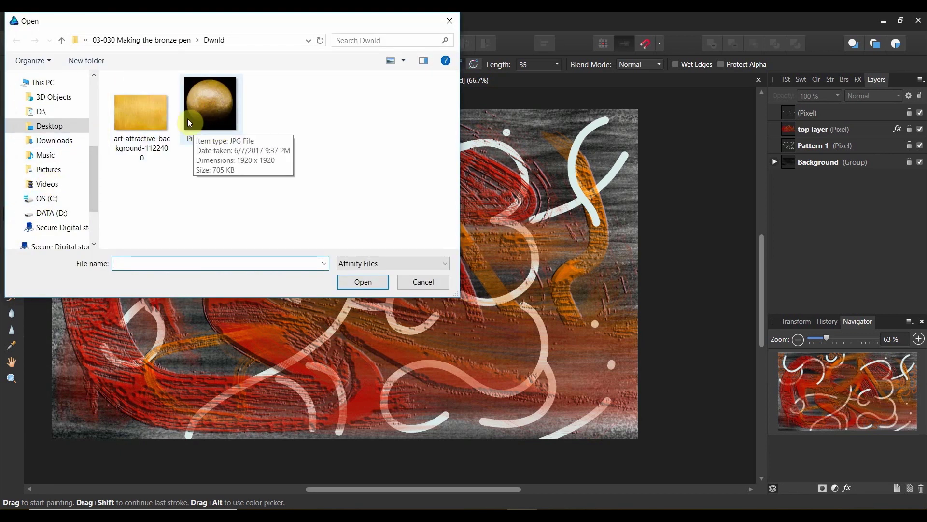
double_click(159, 121)
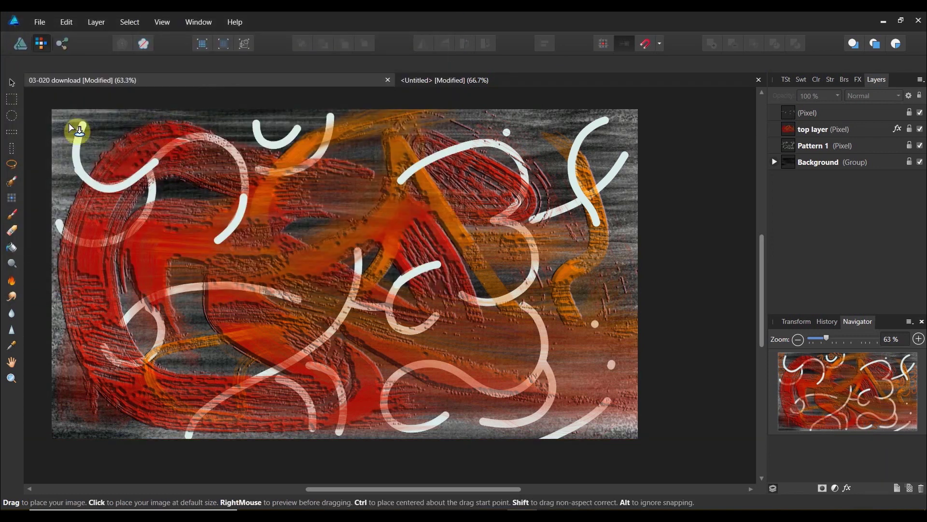
drag(53, 114, 597, 384)
drag(548, 274, 640, 271)
click(789, 111)
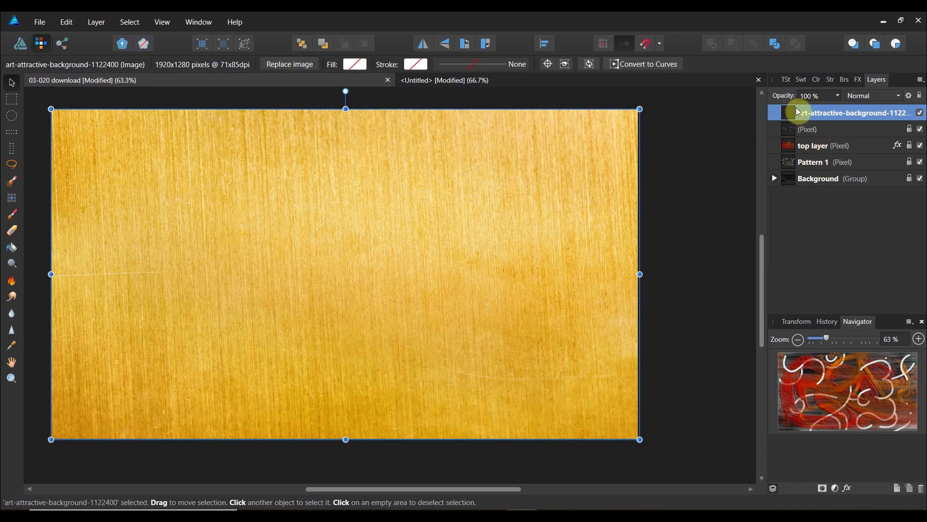
Add a Lens Filter to the texture with a red-orange filter colour at 89% optical density.
drag(876, 80, 569, 123)
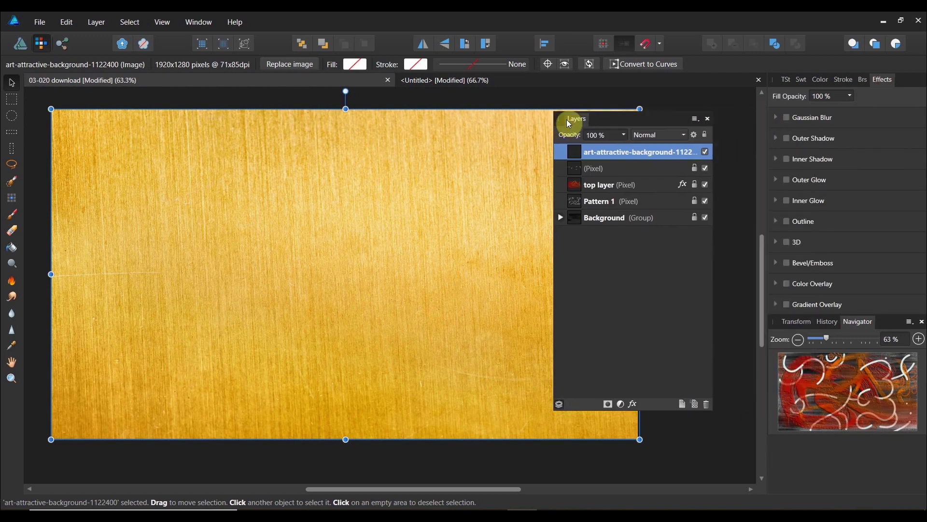
click(620, 403)
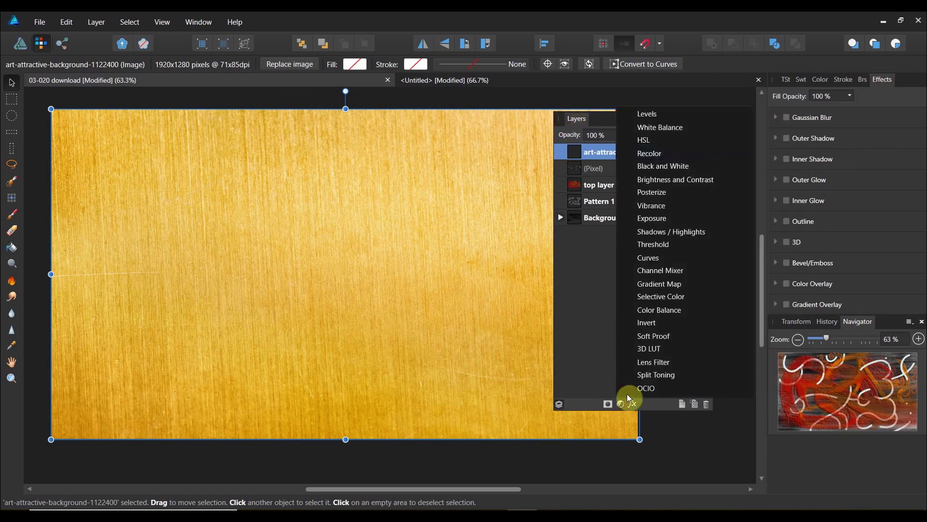
click(651, 363)
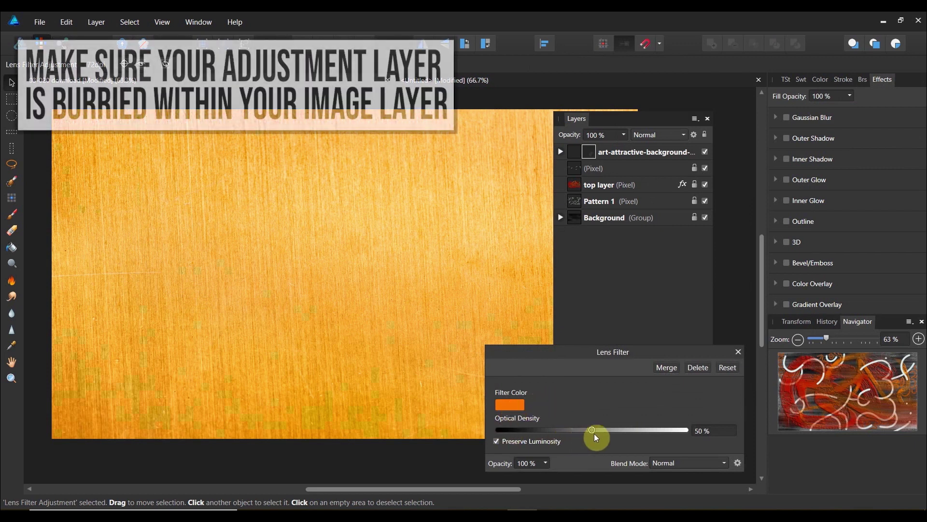
drag(592, 430, 646, 425)
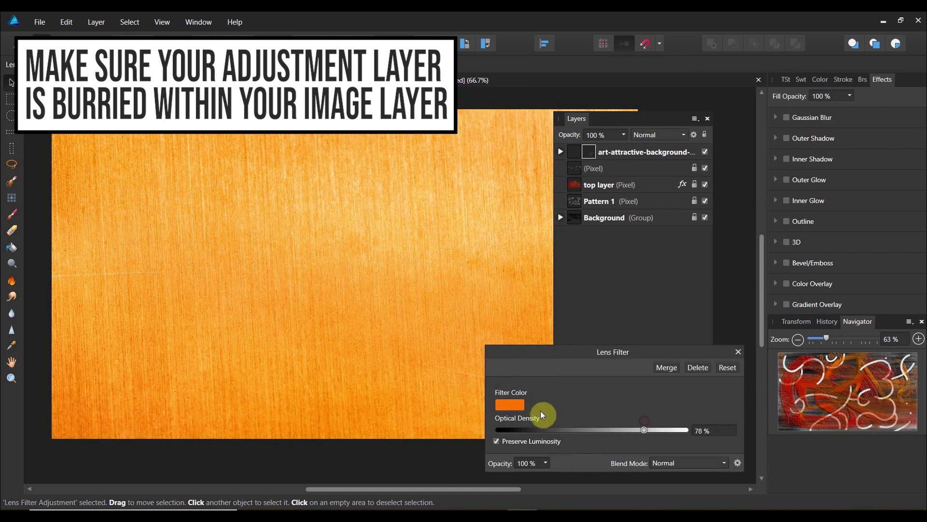
click(502, 406)
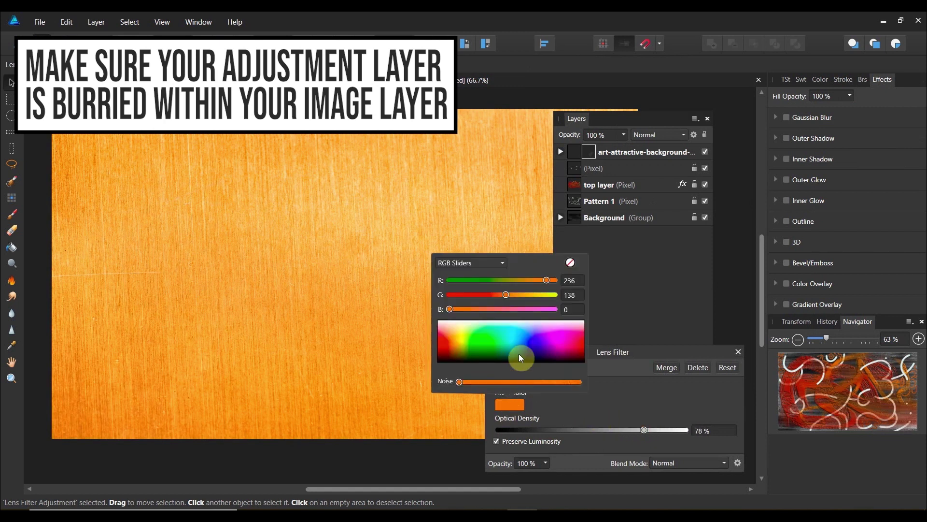
click(458, 348)
mouse_move(456, 343)
mouse_down()
mouse_move(451, 354)
mouse_move(455, 343)
mouse_move(459, 356)
mouse_move(454, 344)
mouse_move(448, 350)
mouse_move(456, 352)
mouse_move(452, 326)
mouse_move(443, 341)
mouse_move(451, 351)
mouse_up()
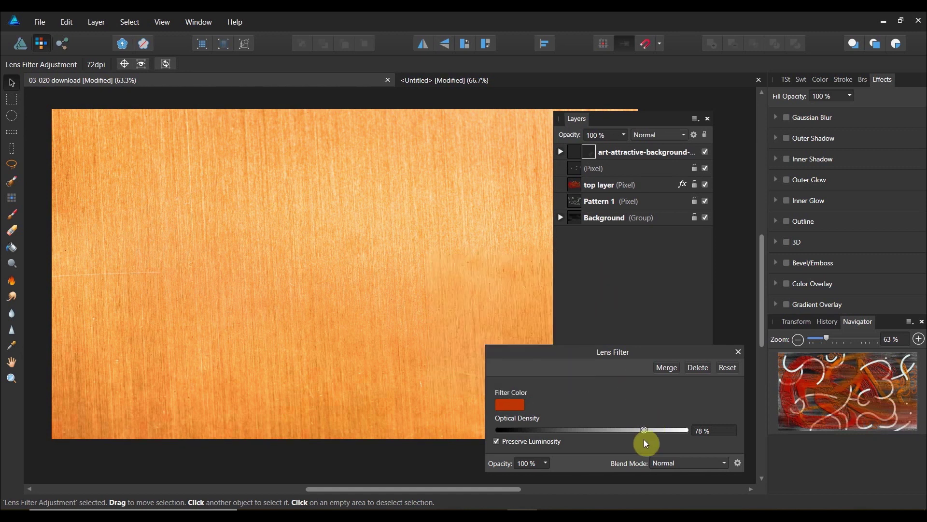
drag(646, 428, 665, 413)
click(727, 369)
Nest the Lens Filter in the texture and add Brightness/Contrast at -44% brightness, 52% contrast.
drag(556, 168, 561, 154)
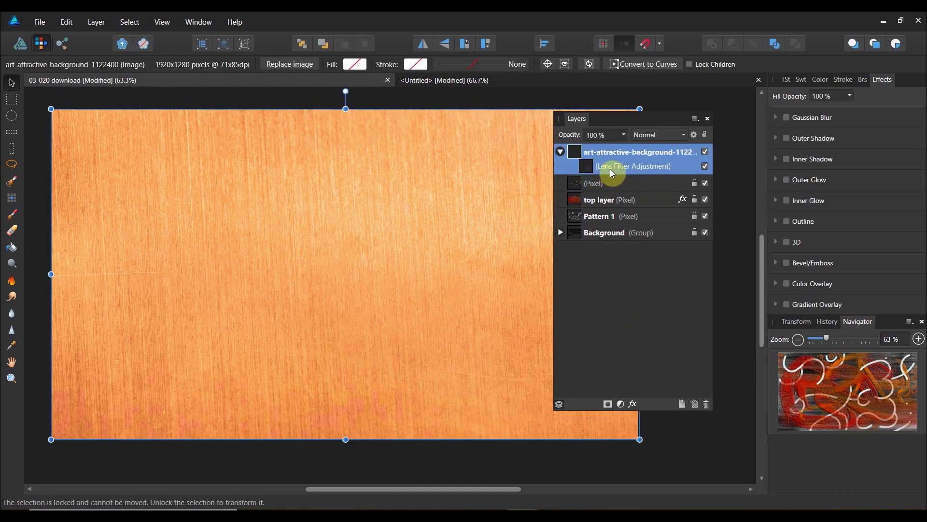
click(622, 404)
click(665, 177)
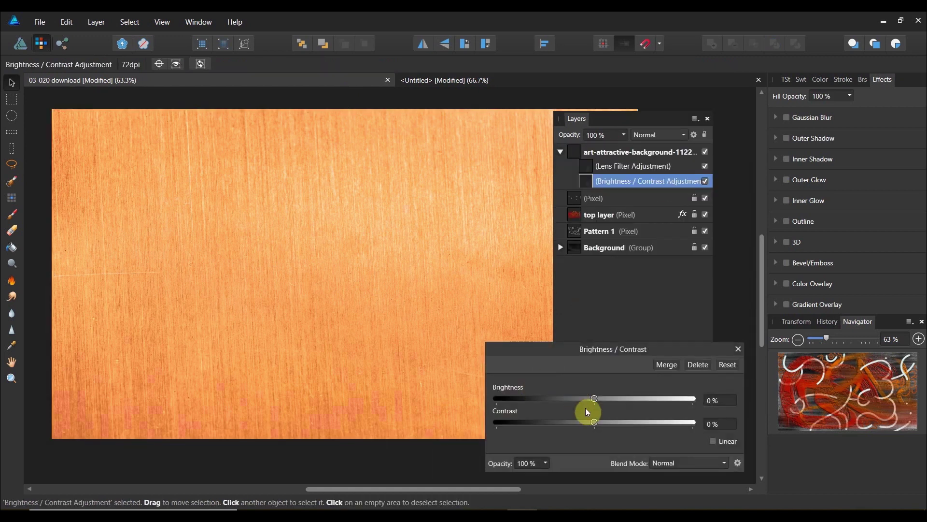
drag(595, 401, 646, 393)
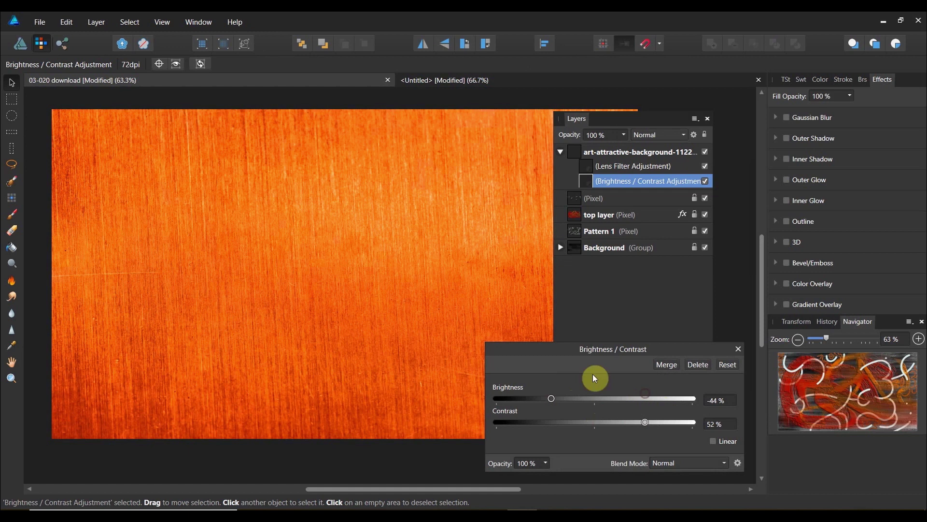
mouse_move(552, 401)
mouse_down()
mouse_move(535, 397)
mouse_move(554, 400)
mouse_up()
click(739, 348)
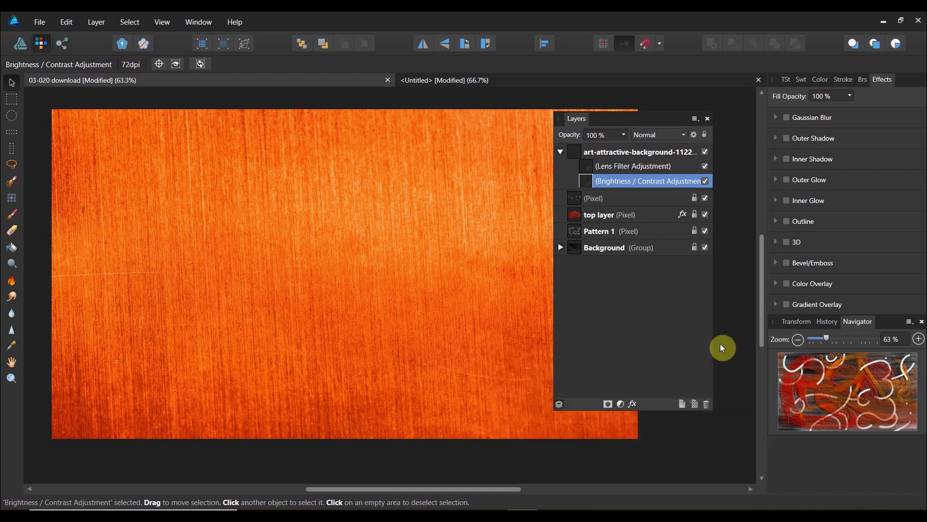
Rename the texture image layer to 'brass'.
click(561, 152)
double_click(626, 152)
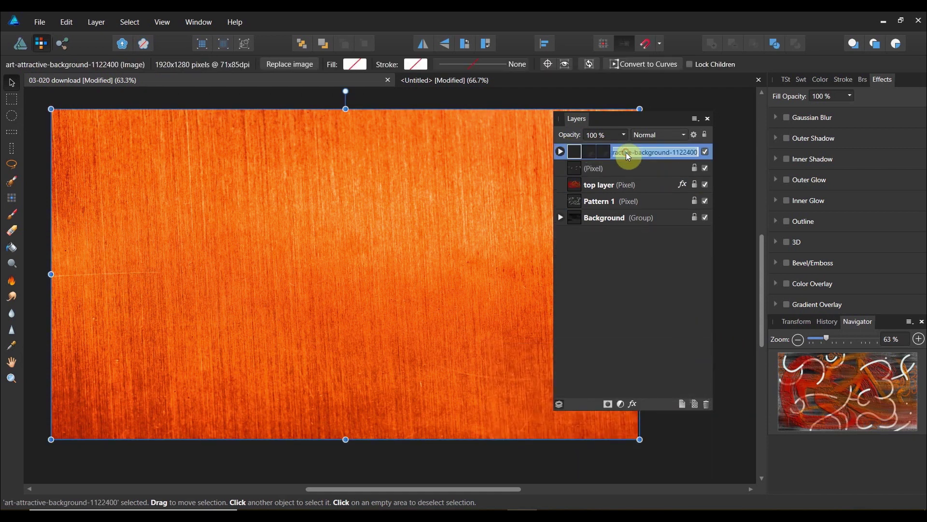
text(brass)
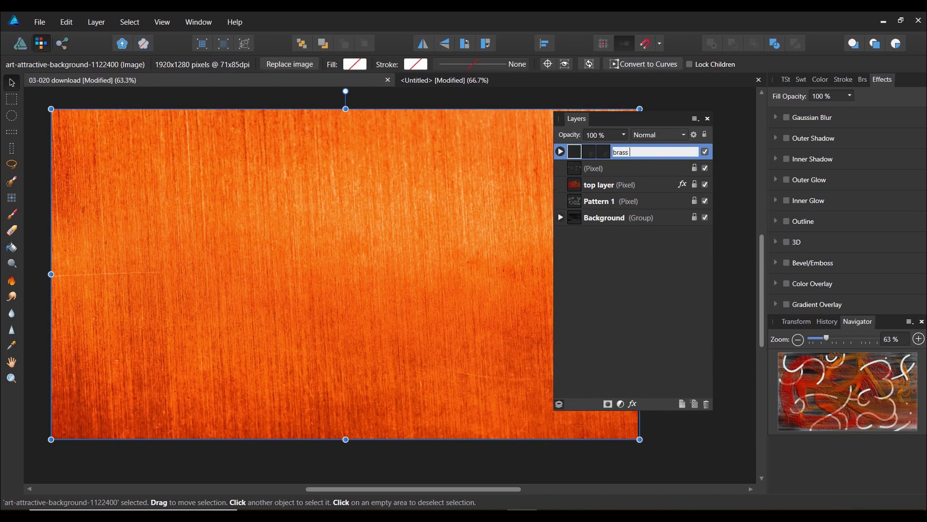
click(624, 275)
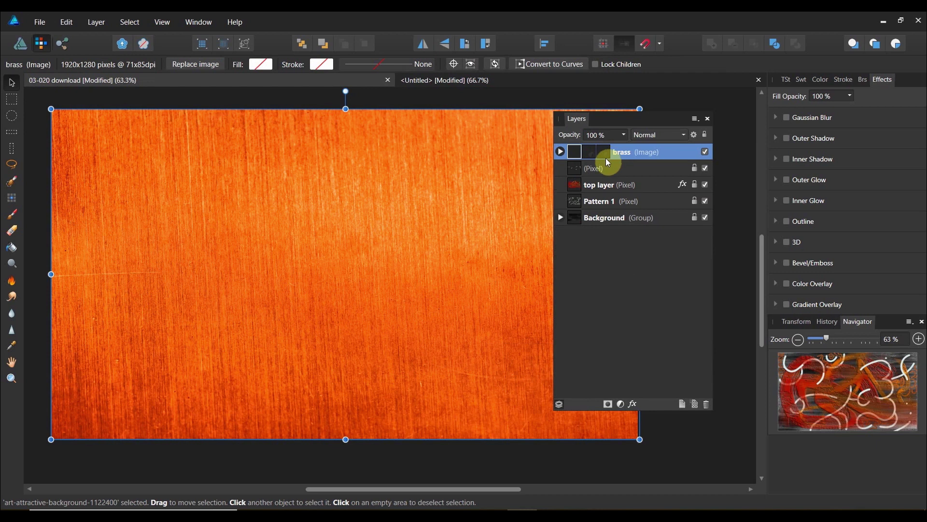
Add a layer mask to brass, expand the layer and select the mask.
click(609, 405)
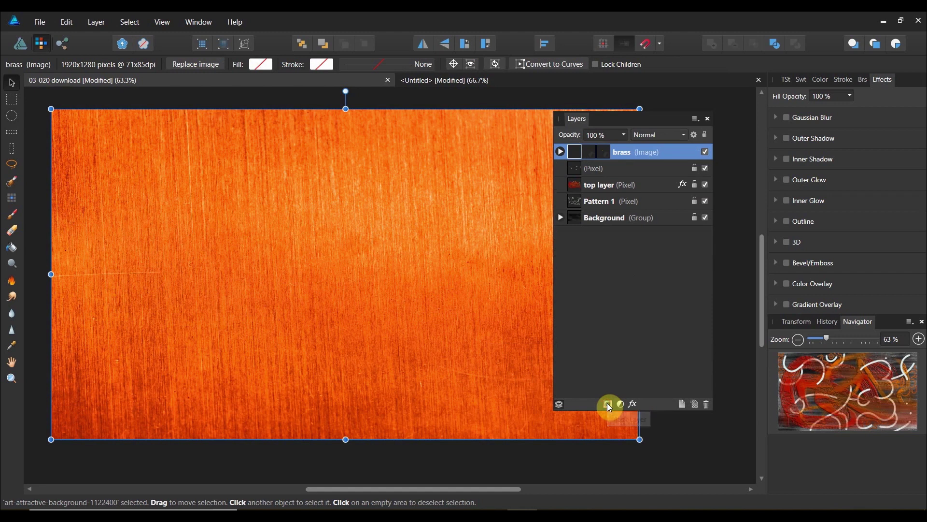
click(561, 155)
click(561, 152)
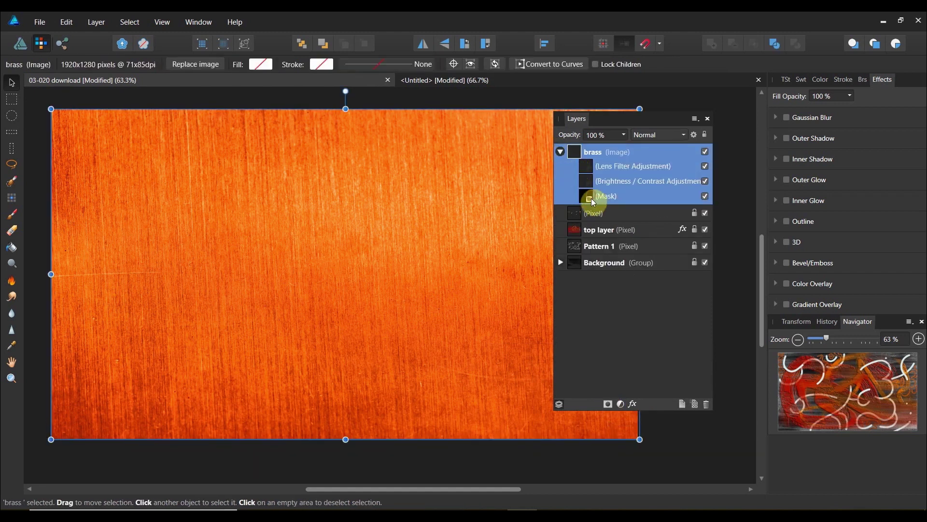
drag(591, 198, 582, 198)
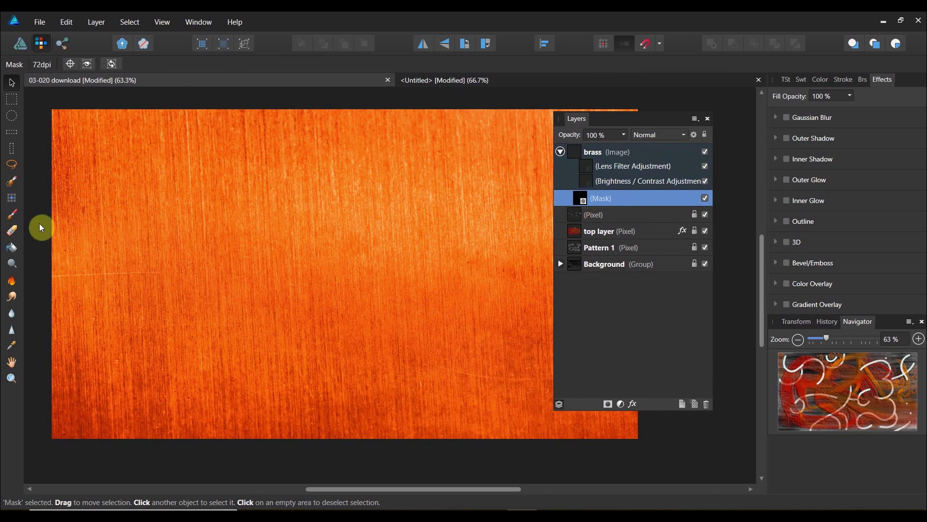
Flood-fill the brass mask with black to hide the texture.
click(11, 247)
click(820, 79)
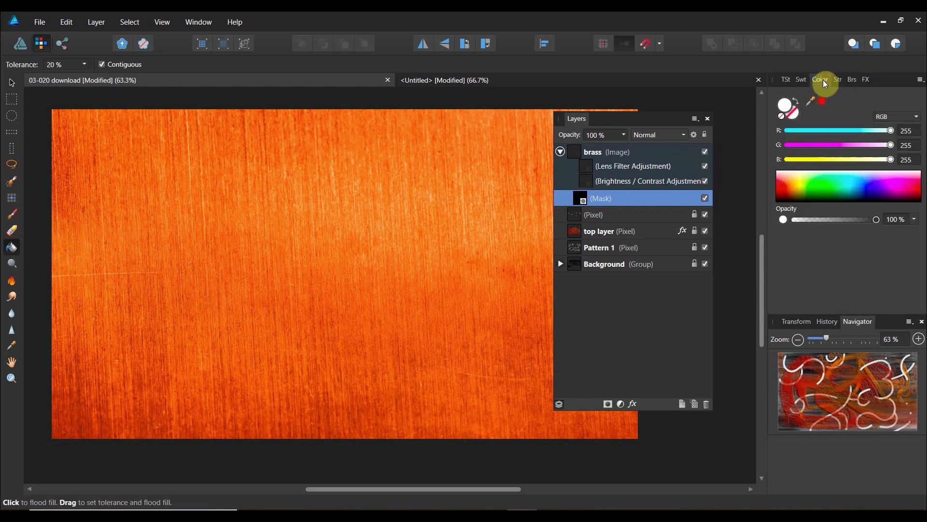
double_click(785, 105)
mouse_move(493, 230)
mouse_down()
mouse_move(540, 393)
mouse_move(546, 381)
mouse_up()
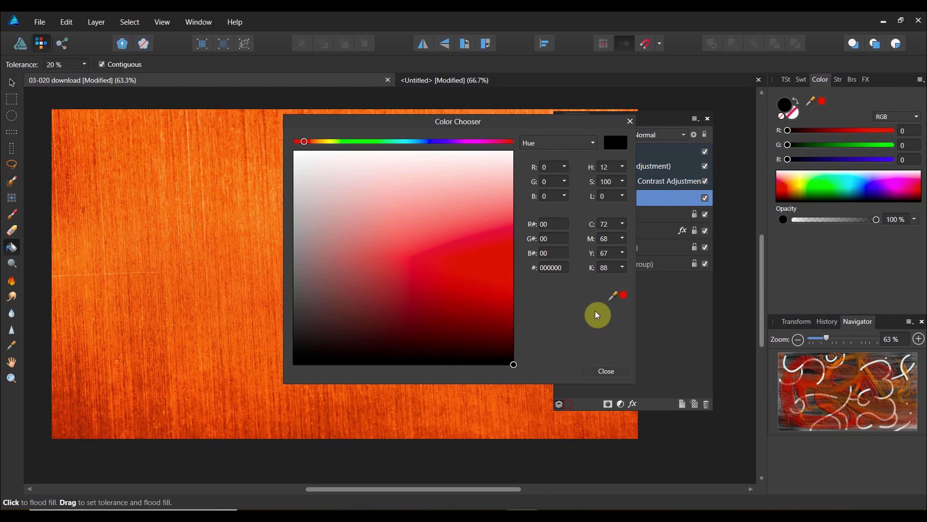
click(632, 123)
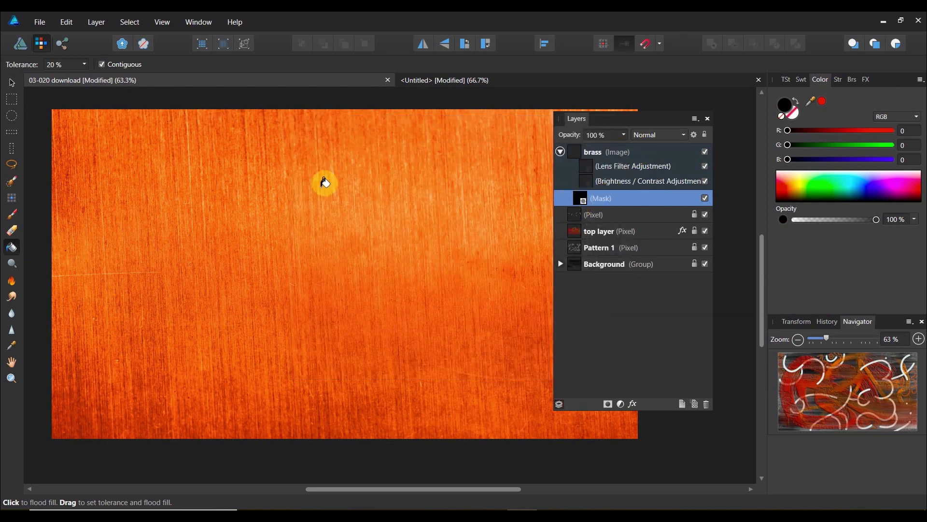
click(324, 182)
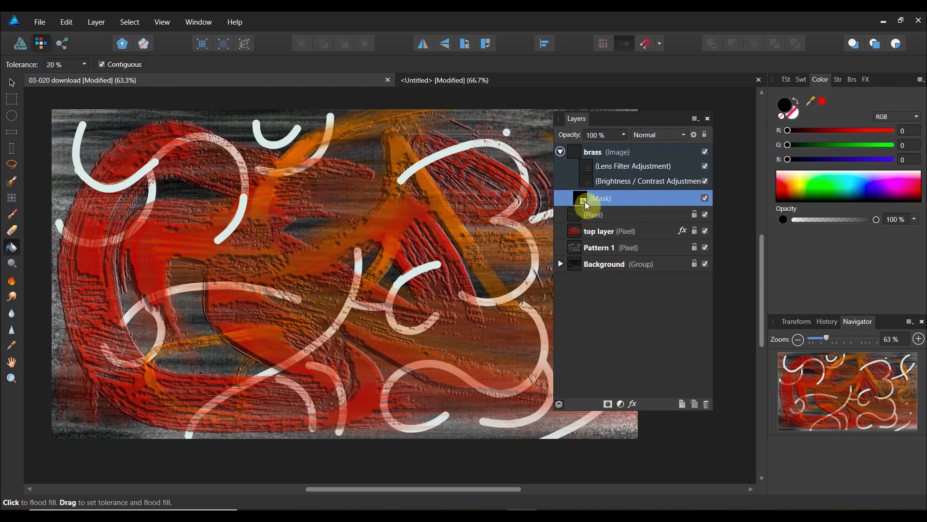
Switch the working colour to white.
click(790, 111)
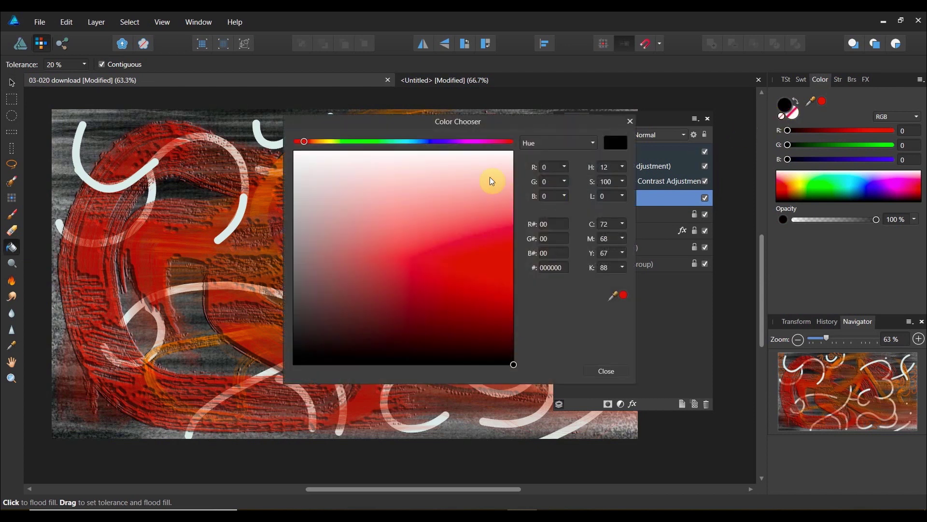
drag(489, 179, 314, 142)
click(630, 120)
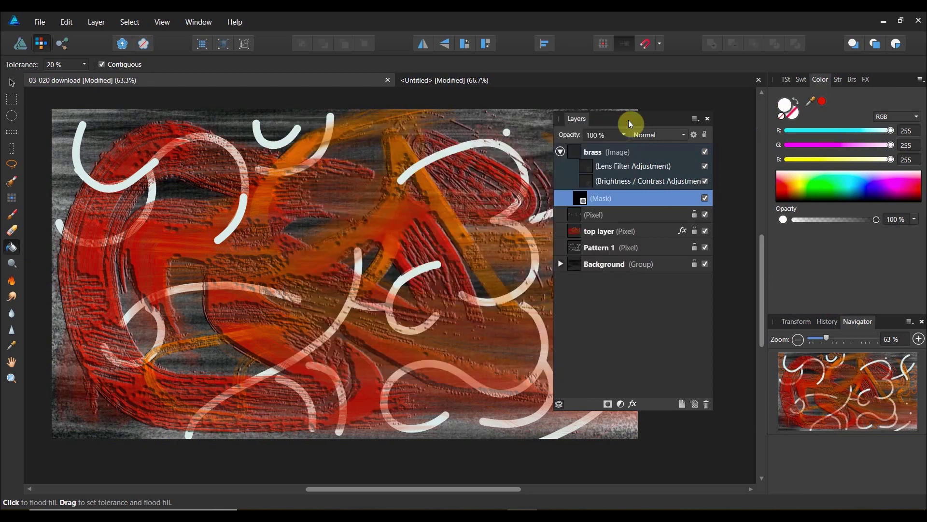
Paint a white 44.2 px brush stroke on the mask along the top to reveal brass streaks.
click(15, 214)
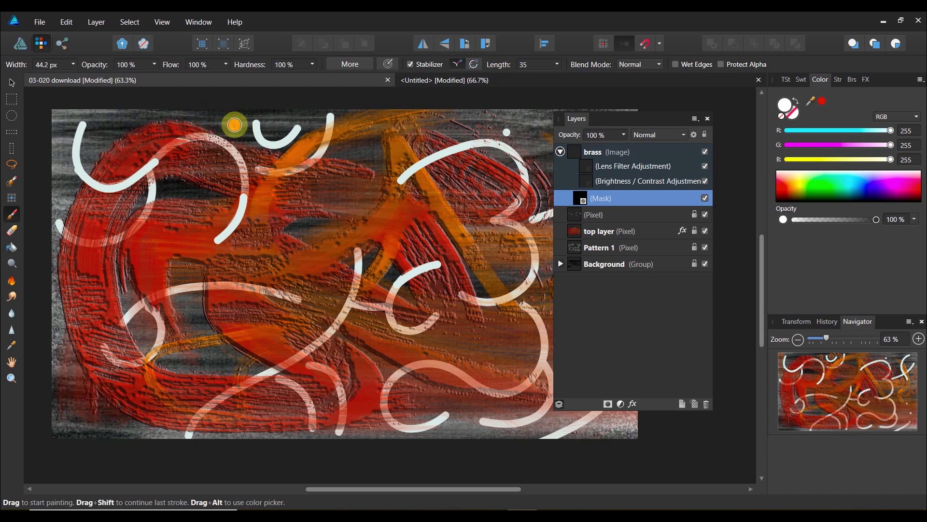
mouse_move(234, 124)
mouse_down()
mouse_move(226, 131)
mouse_move(244, 132)
mouse_move(242, 146)
mouse_move(149, 176)
mouse_move(327, 236)
mouse_move(404, 219)
mouse_move(418, 185)
mouse_move(437, 189)
mouse_move(421, 202)
mouse_move(425, 192)
mouse_move(451, 191)
mouse_up()
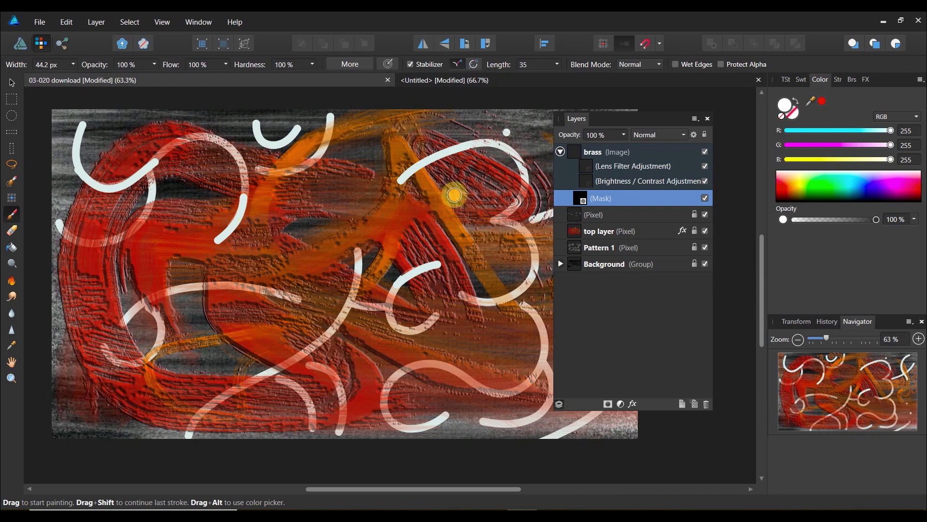
Clear the brass Lens Filter's tint colour to no colour, then reselect the brass mask.
click(589, 183)
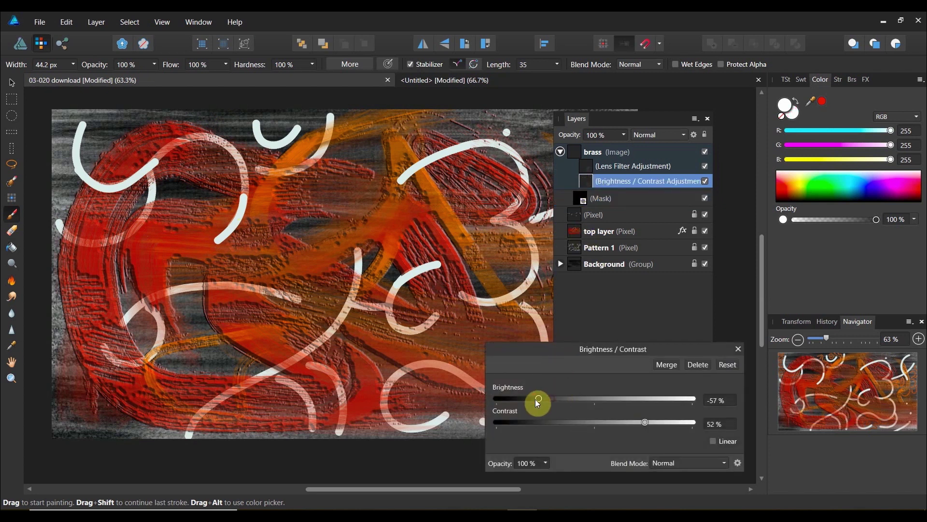
click(587, 168)
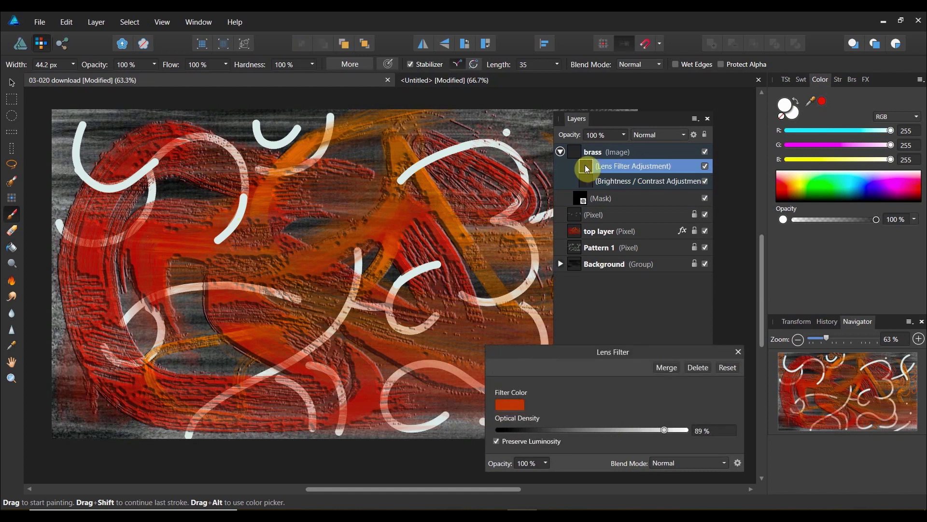
click(506, 408)
drag(455, 343, 447, 355)
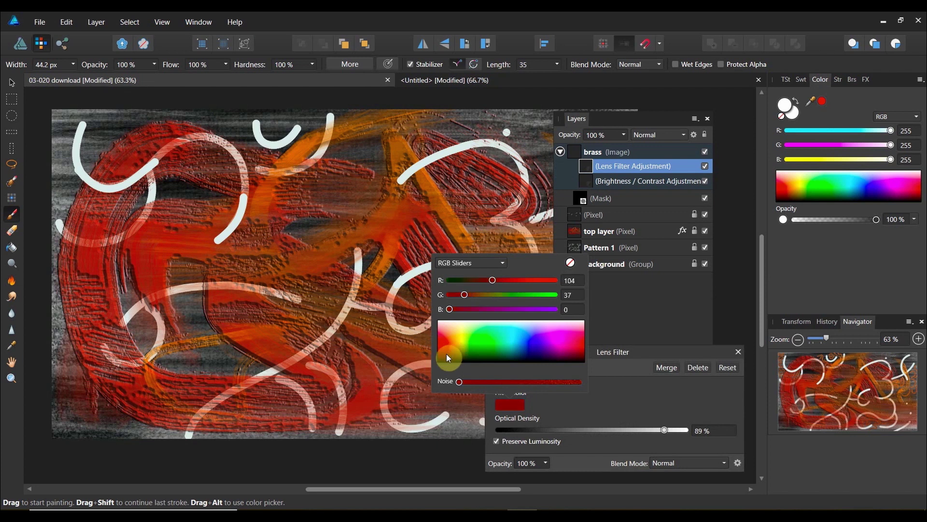
click(572, 263)
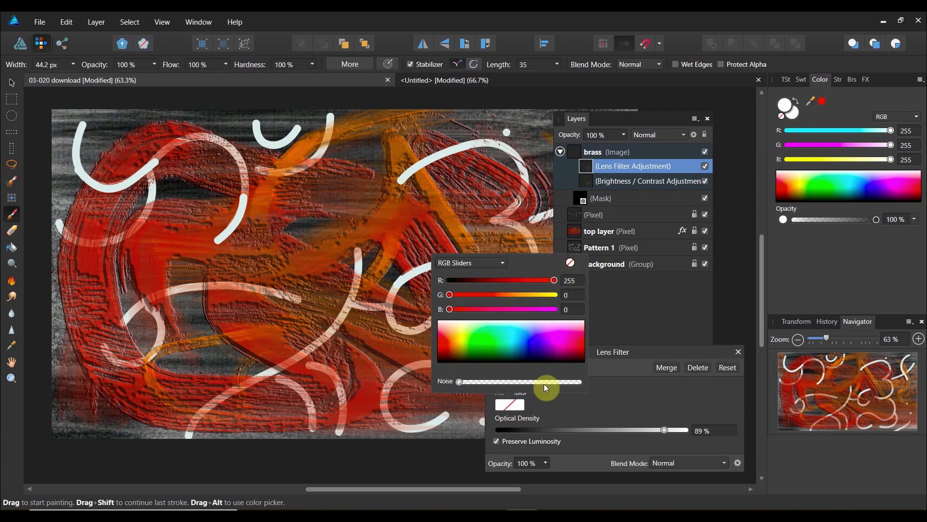
click(579, 195)
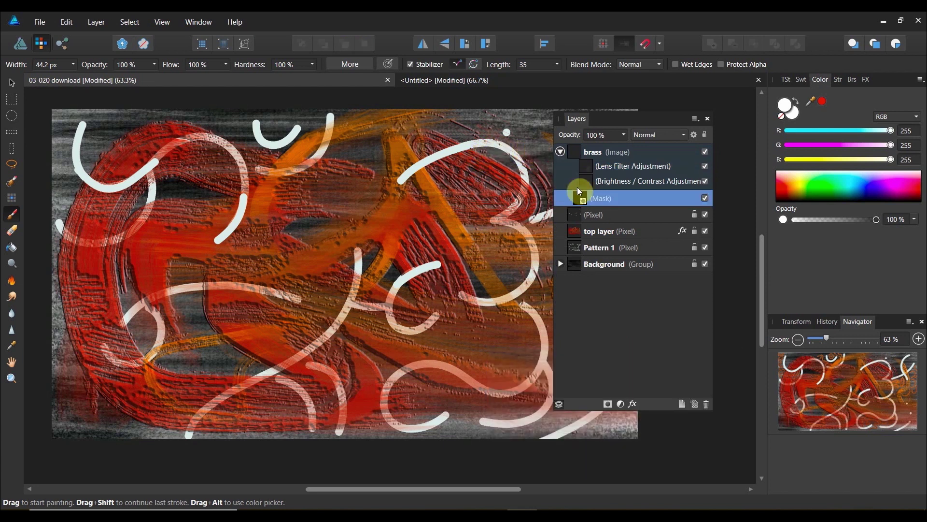
Delete the brass mask and set the Lens Filter colour to dark brown (R 46, G 36, B 0).
key(Delete)
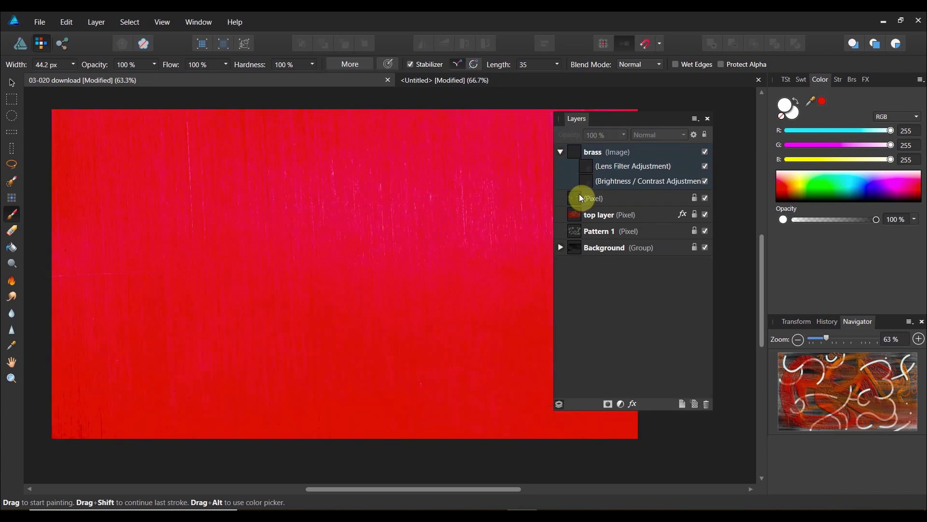
double_click(586, 166)
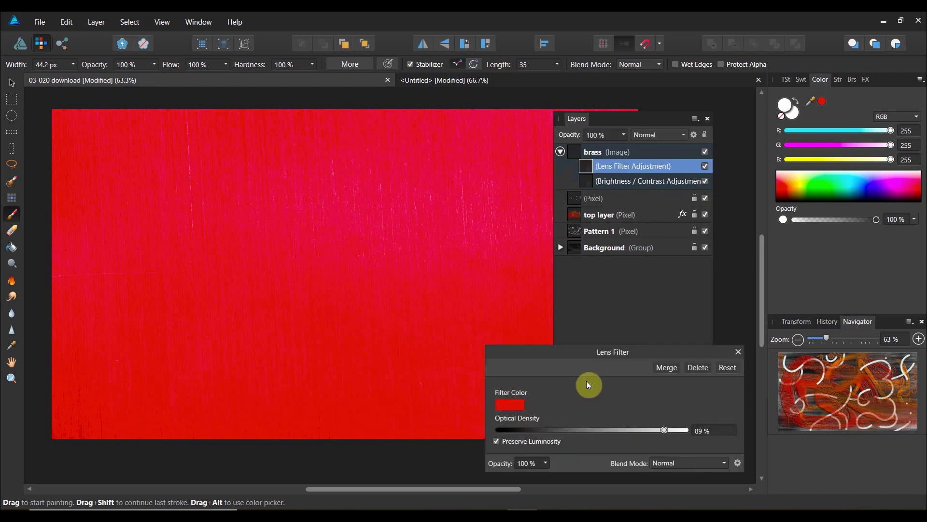
click(508, 406)
click(456, 347)
mouse_move(456, 347)
mouse_down()
mouse_move(450, 341)
mouse_move(447, 360)
mouse_up()
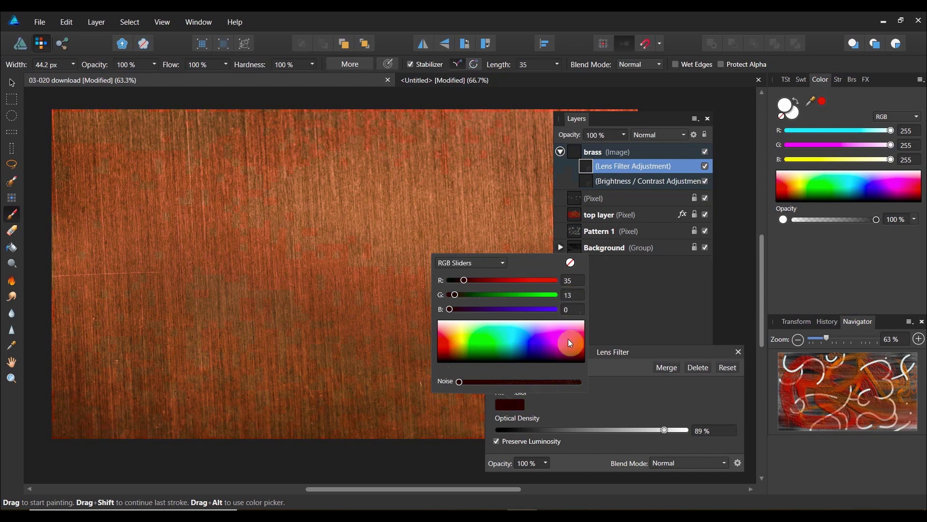
click(571, 263)
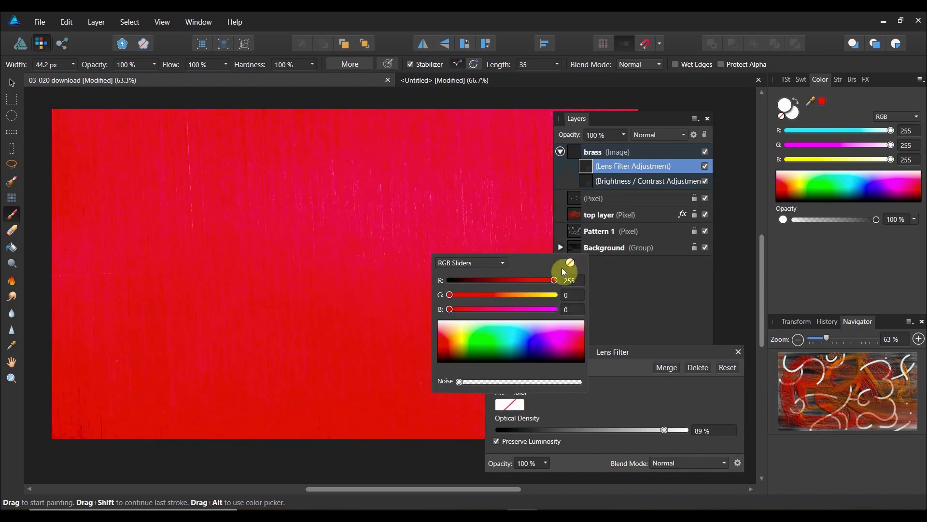
mouse_move(461, 343)
mouse_down()
mouse_move(432, 365)
mouse_move(451, 366)
mouse_move(447, 352)
mouse_move(457, 359)
mouse_up()
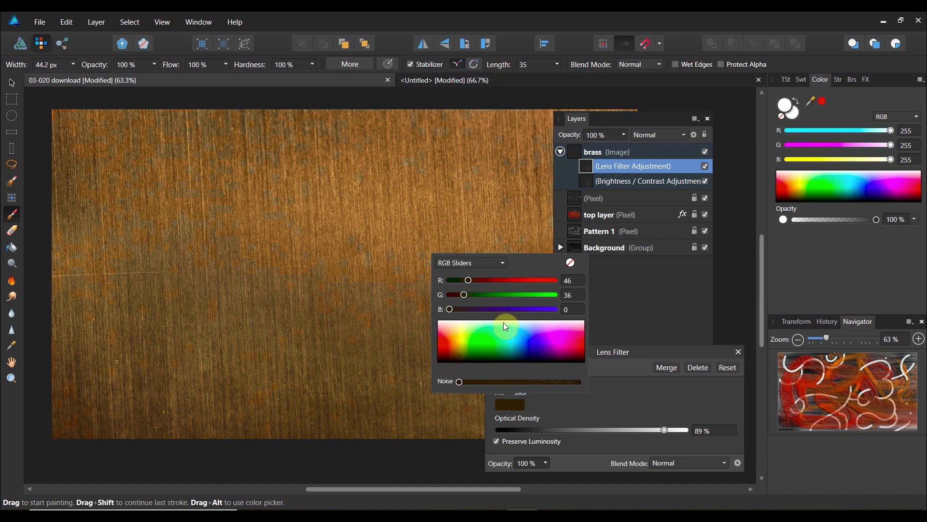
click(621, 312)
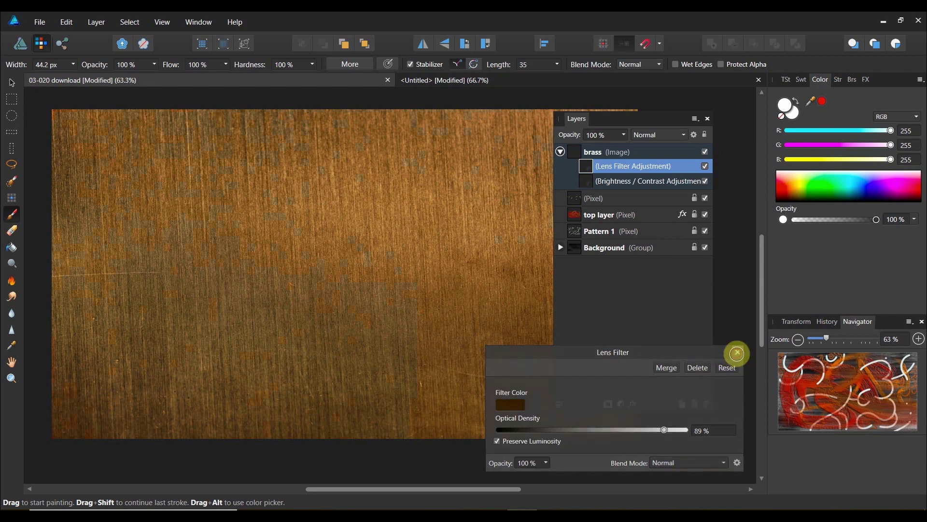
Add a new mask to brass and place it beneath the Brightness / Contrast adjustment.
click(738, 351)
click(610, 405)
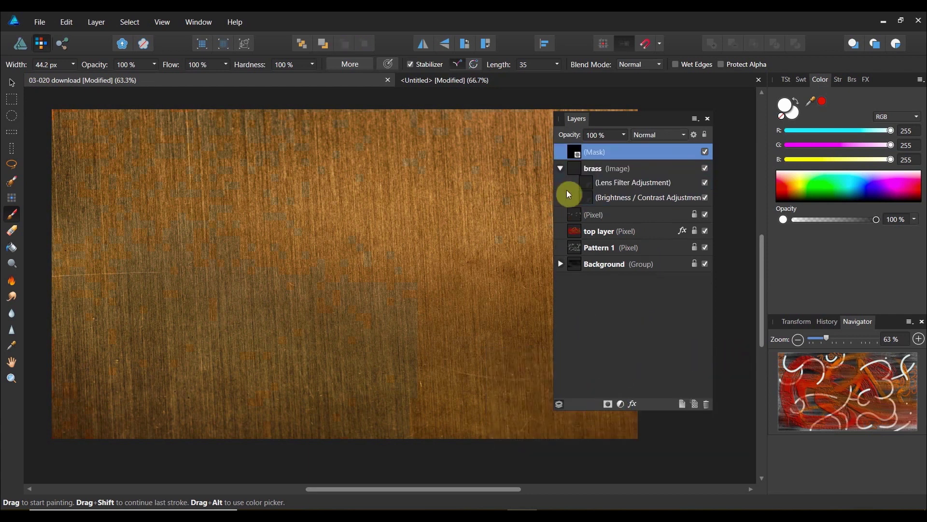
drag(577, 149, 590, 196)
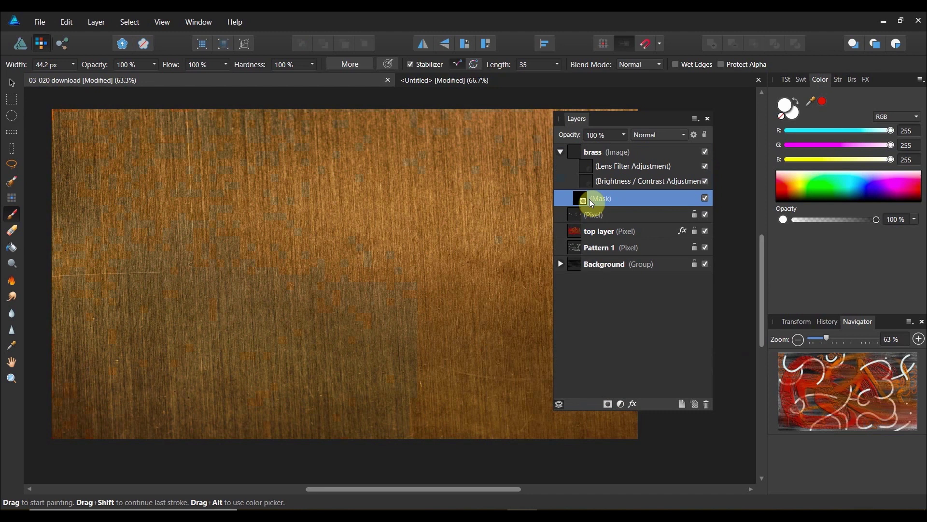
Choose Flood Fill with black as the working colour.
click(19, 247)
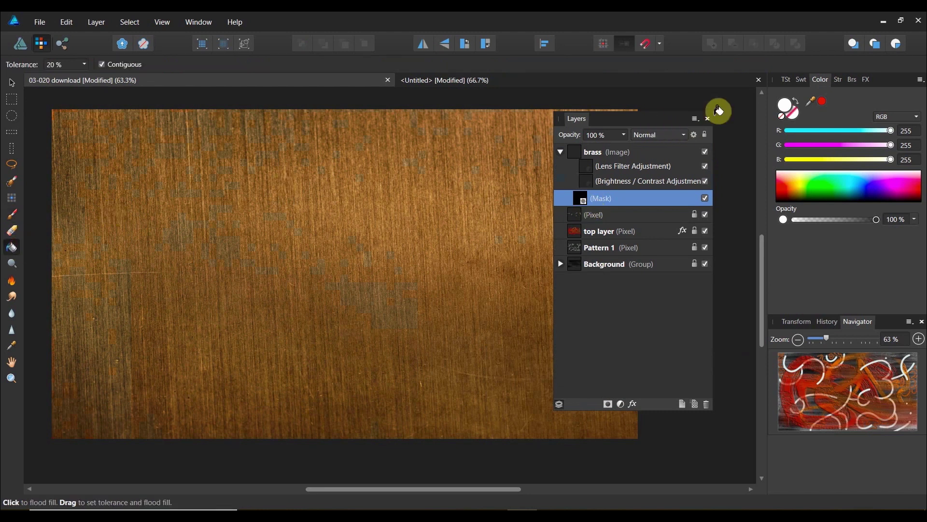
click(783, 105)
drag(373, 281, 447, 359)
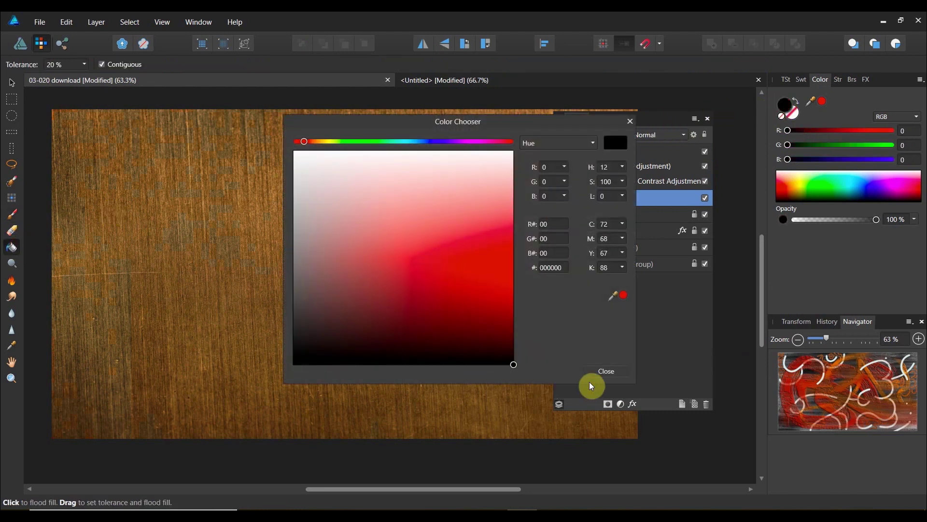
click(630, 121)
Fill the brass mask black, then set white (R 255, G 255, B 255) and the 44.2 px brush.
click(408, 226)
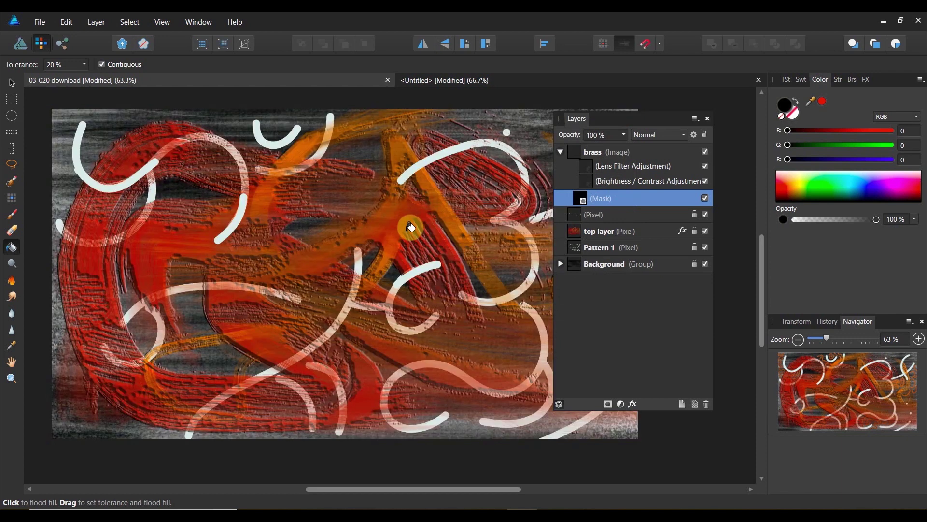
click(783, 107)
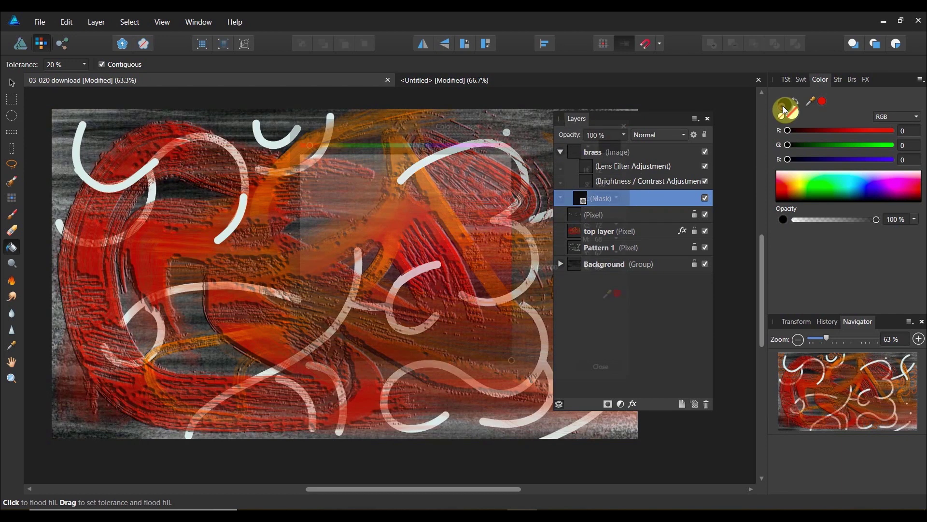
drag(404, 180, 256, 142)
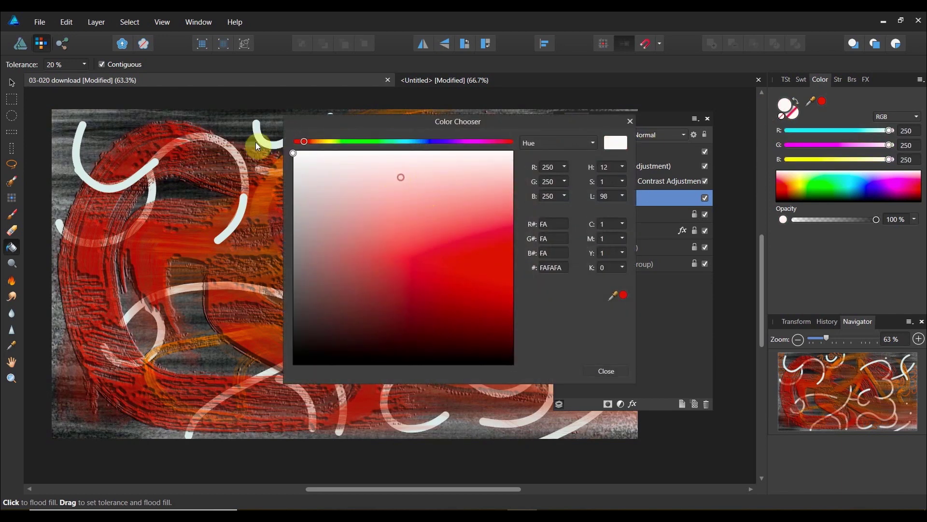
click(628, 122)
click(11, 214)
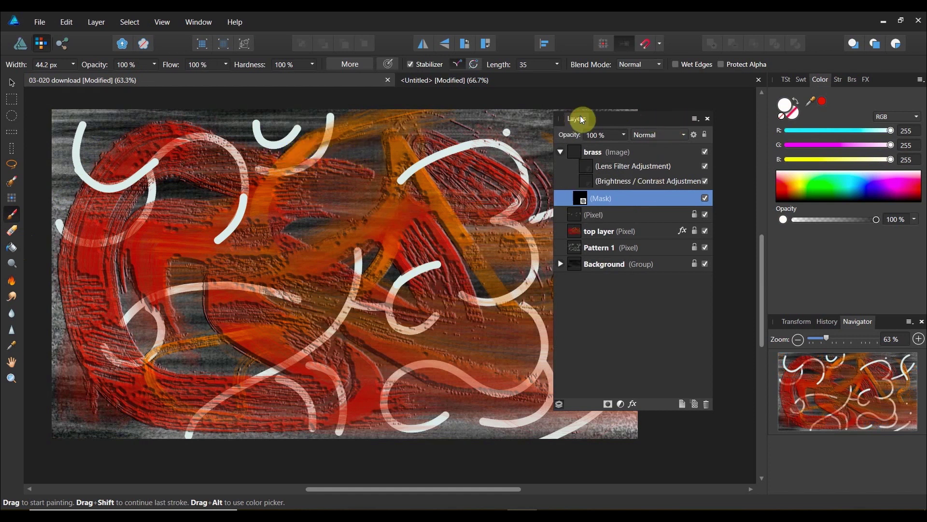
Dock the Layers panel, collapse the brass group, and shrink the brush to 19.6 px.
drag(574, 115, 882, 87)
click(568, 152)
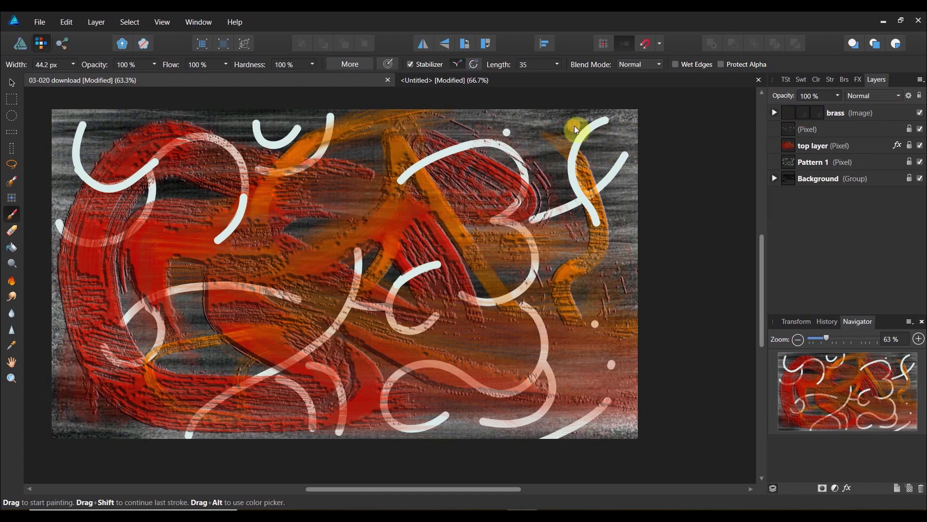
key(bracketleft)
key(bracketleft)
key(bracketleft)
key(bracketleft)
key(bracketleft)
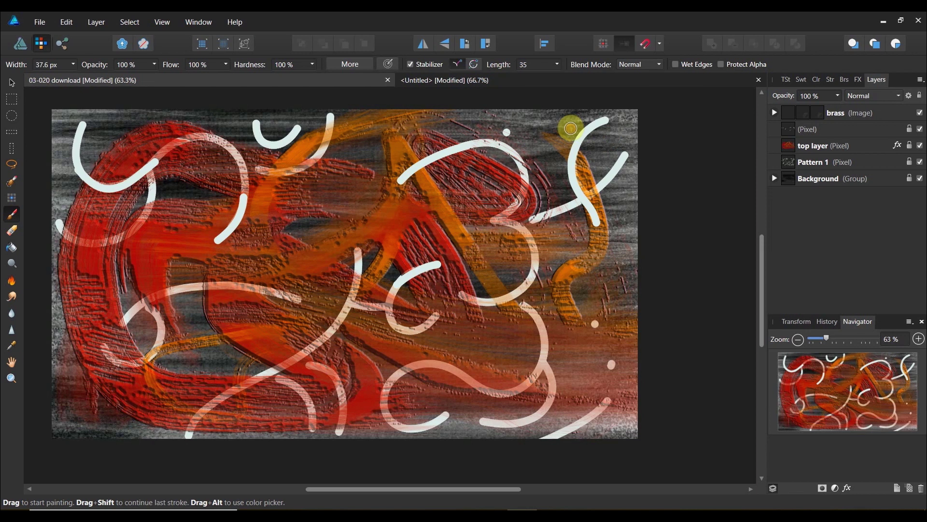
Paint thin brass swirls near the top-right corner, undoing one bad stroke.
mouse_move(579, 110)
mouse_down()
mouse_move(559, 134)
mouse_move(595, 121)
mouse_move(560, 118)
mouse_move(544, 143)
mouse_move(574, 169)
mouse_move(536, 176)
mouse_move(545, 205)
mouse_move(569, 213)
mouse_move(579, 198)
mouse_move(555, 179)
mouse_up()
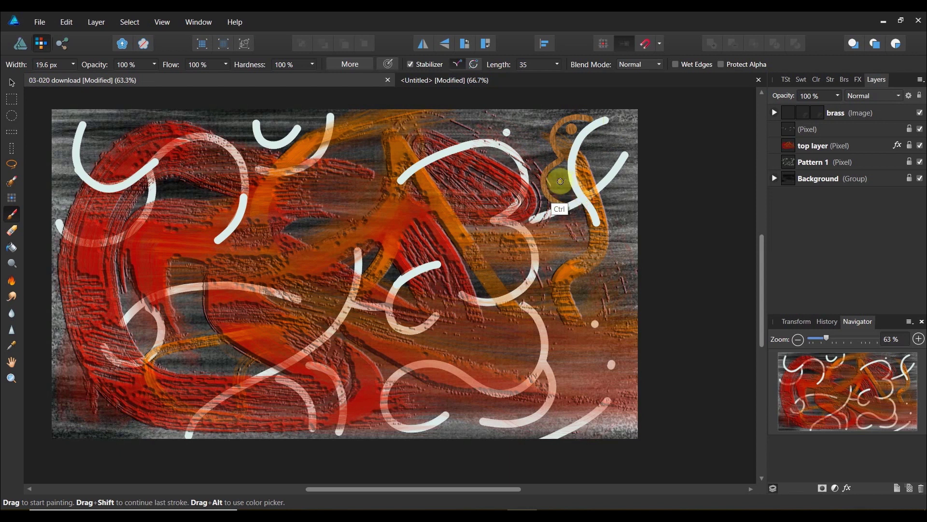
key(ctrl+z)
mouse_move(576, 146)
mouse_down()
mouse_move(569, 115)
mouse_move(538, 133)
mouse_move(562, 157)
mouse_move(541, 186)
mouse_move(570, 198)
mouse_move(547, 194)
mouse_move(545, 155)
mouse_move(539, 179)
mouse_move(552, 211)
mouse_move(546, 116)
mouse_move(575, 108)
mouse_move(624, 111)
mouse_up()
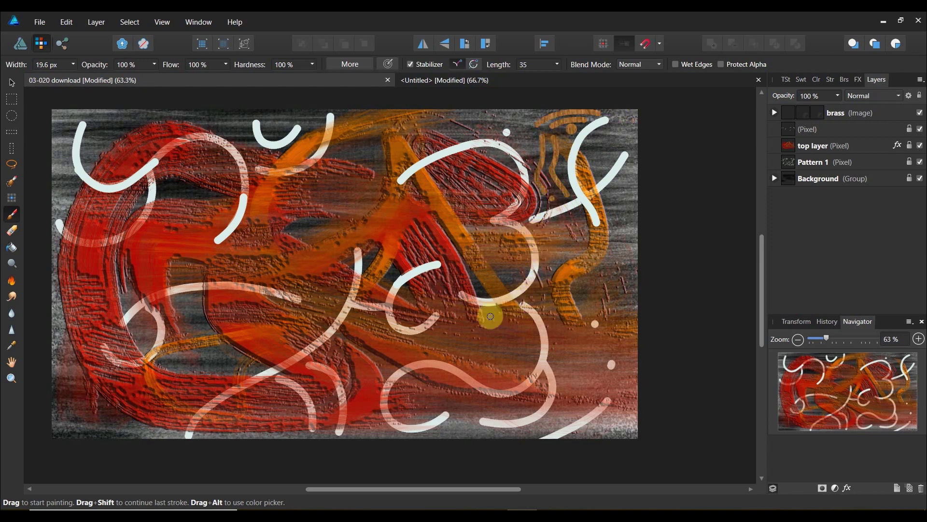
Duplicate the brass layer and move the copy below 'top layer'.
click(834, 115)
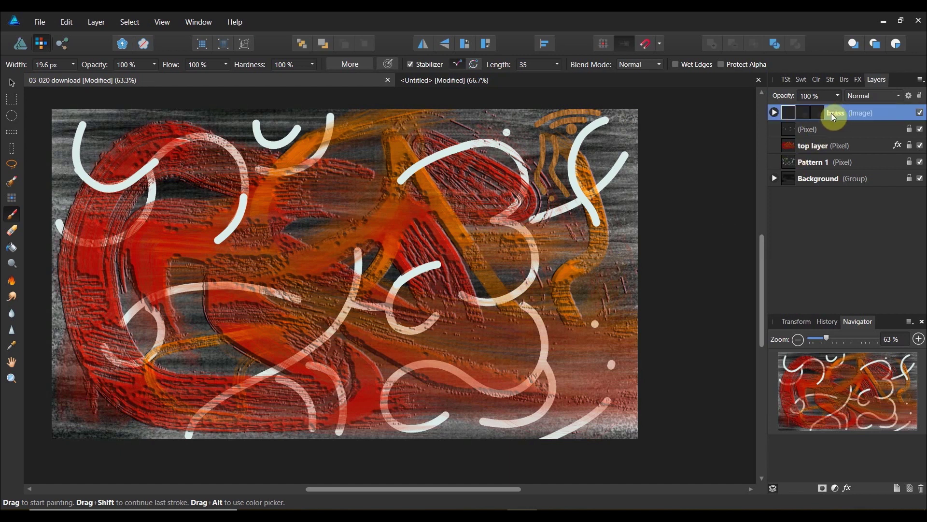
right_click(832, 116)
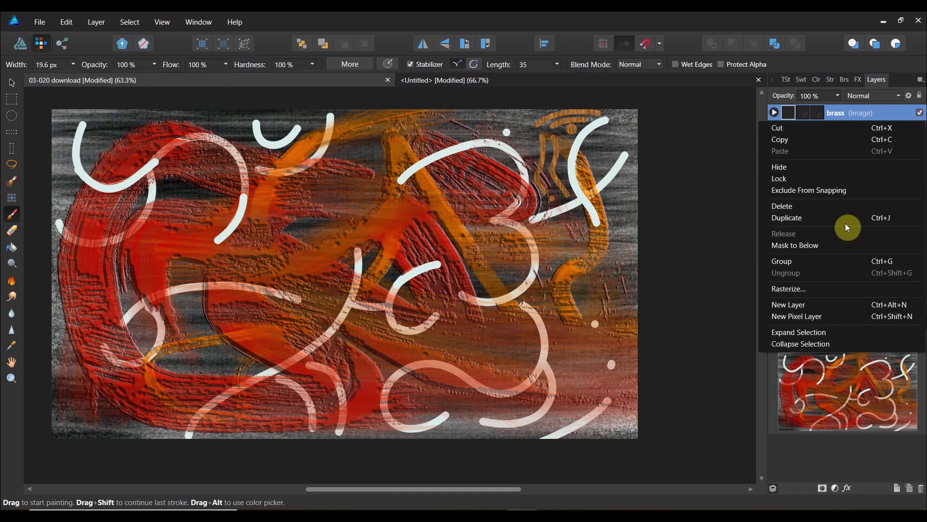
click(814, 215)
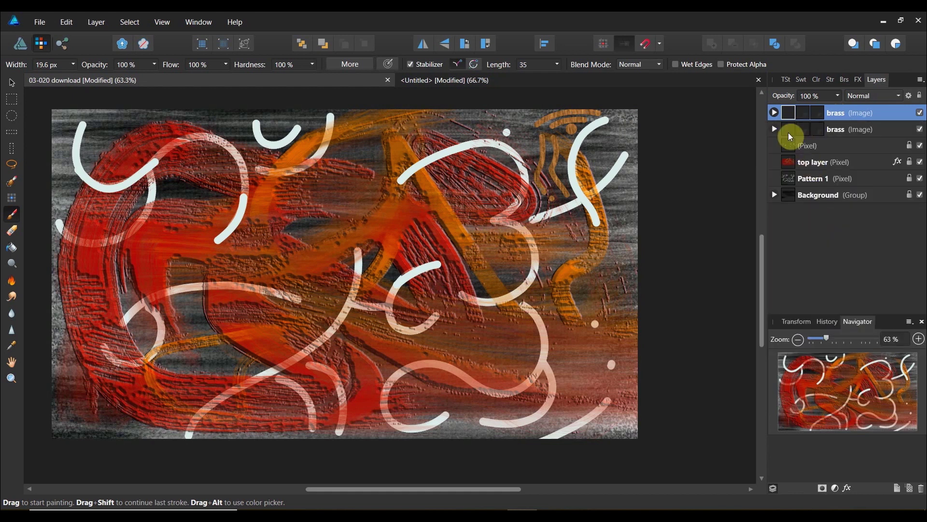
double_click(834, 130)
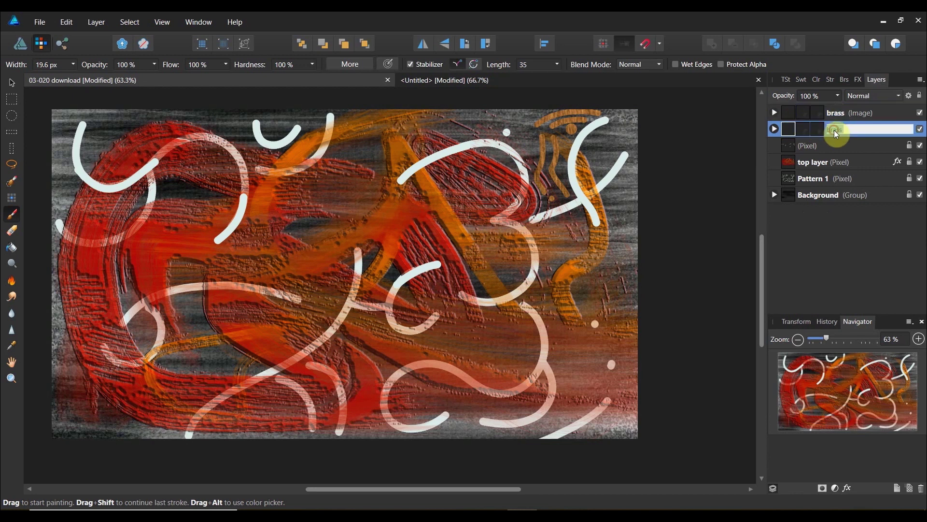
drag(834, 131, 842, 179)
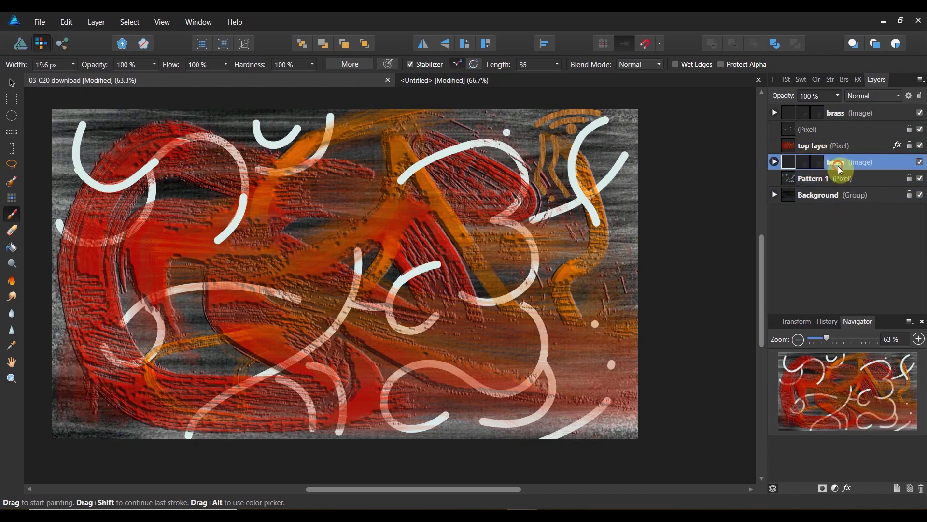
Rename the lower brass layer 'bottom brass' and the upper one 'top brass'.
double_click(840, 169)
text(bottom)
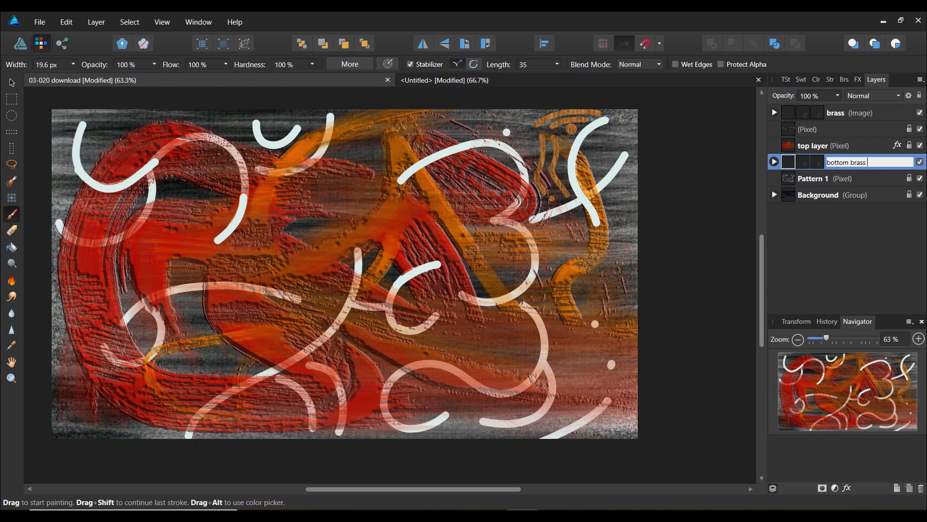
key(Escape)
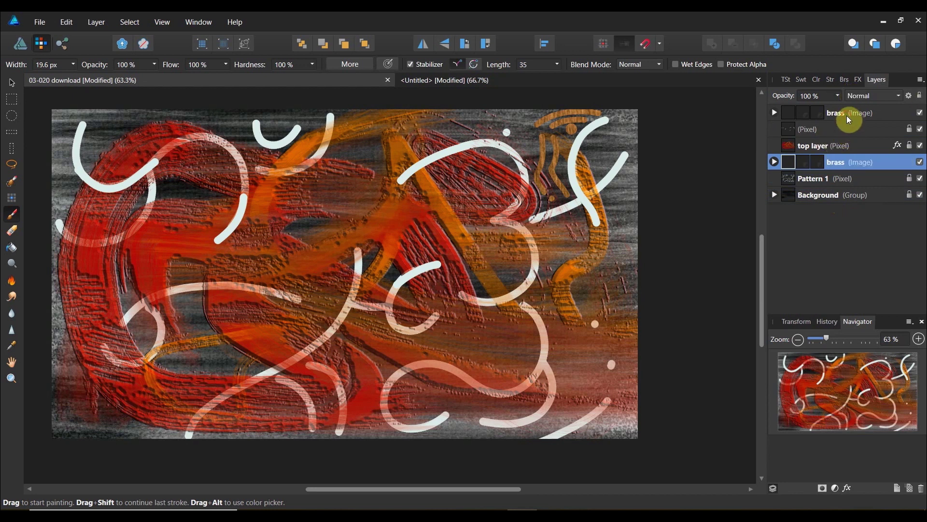
double_click(842, 112)
text(to)
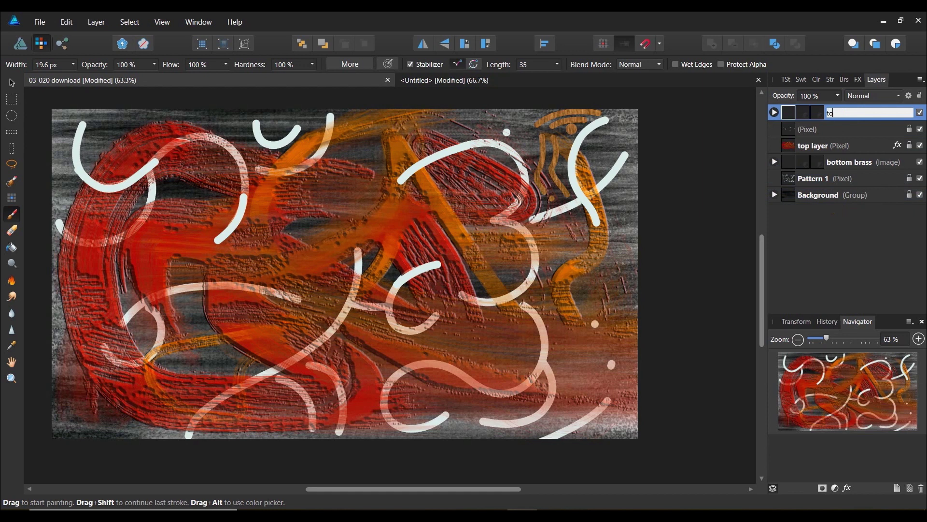
text(p brass)
Set the brush Stabilizer Length to 10, turn stabilizing off, and view at 100% zoom.
click(523, 66)
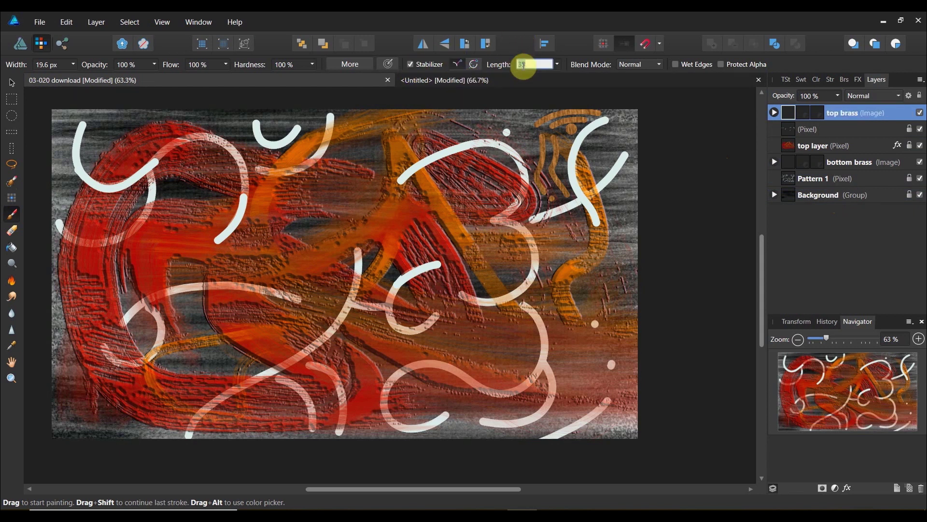
text(10)
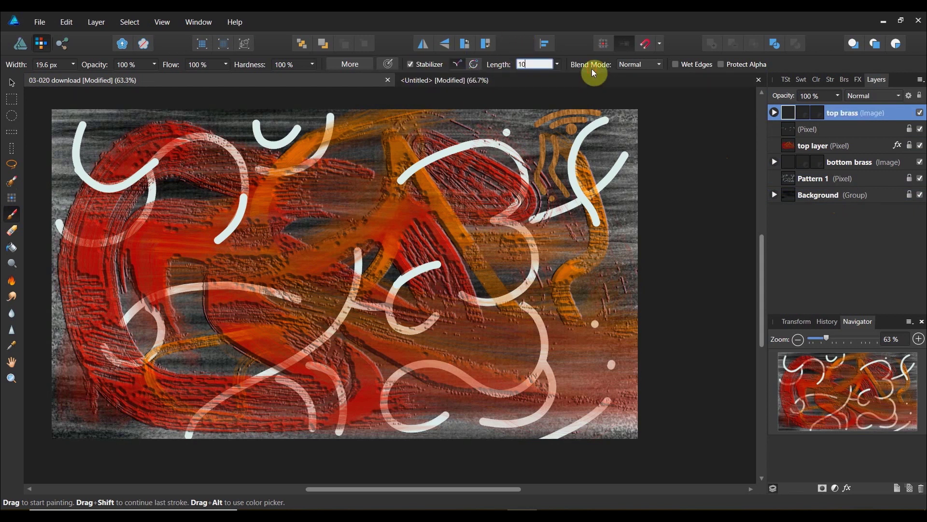
click(410, 66)
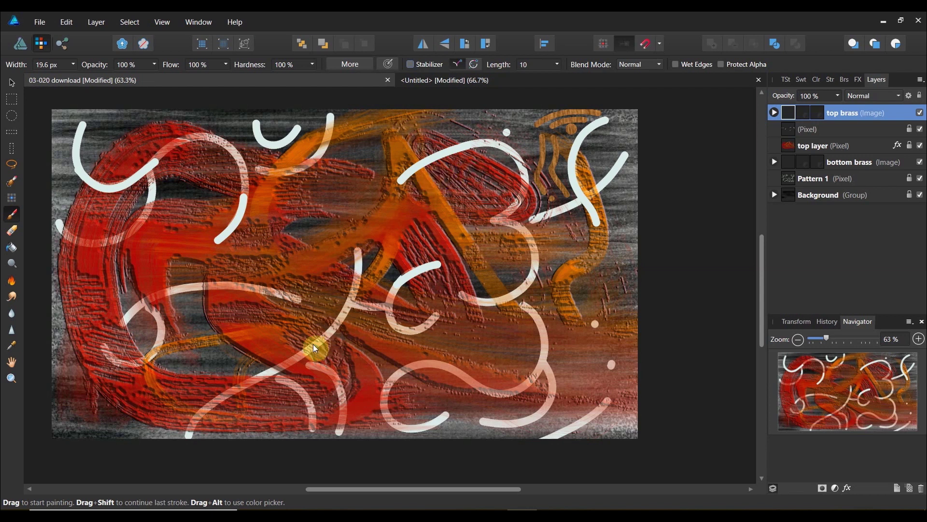
double_click(4, 379)
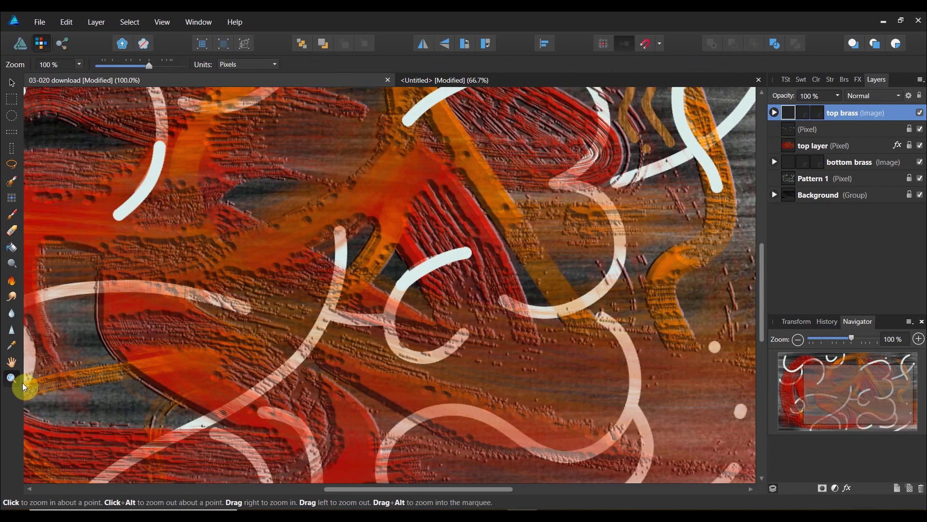
drag(760, 292, 744, 344)
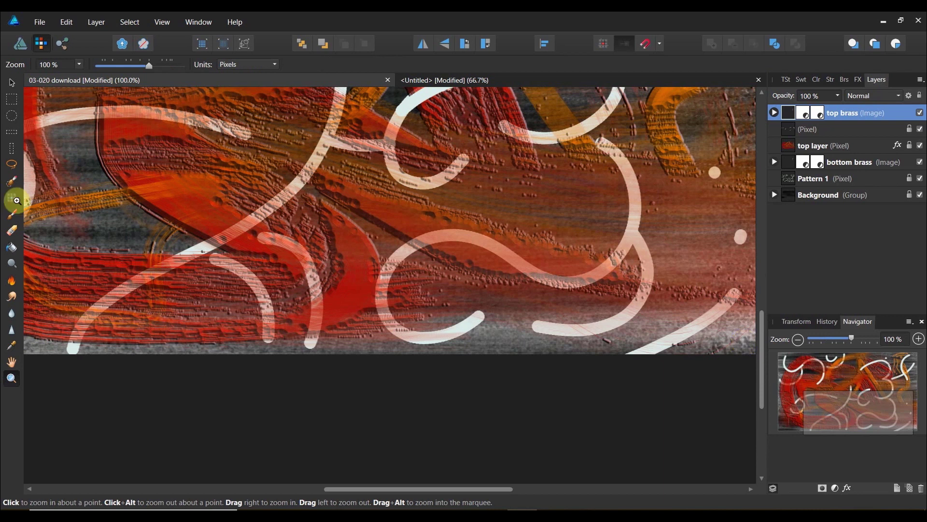
Paint a test stroke on top brass, undo it, and expand the top brass layer.
click(13, 215)
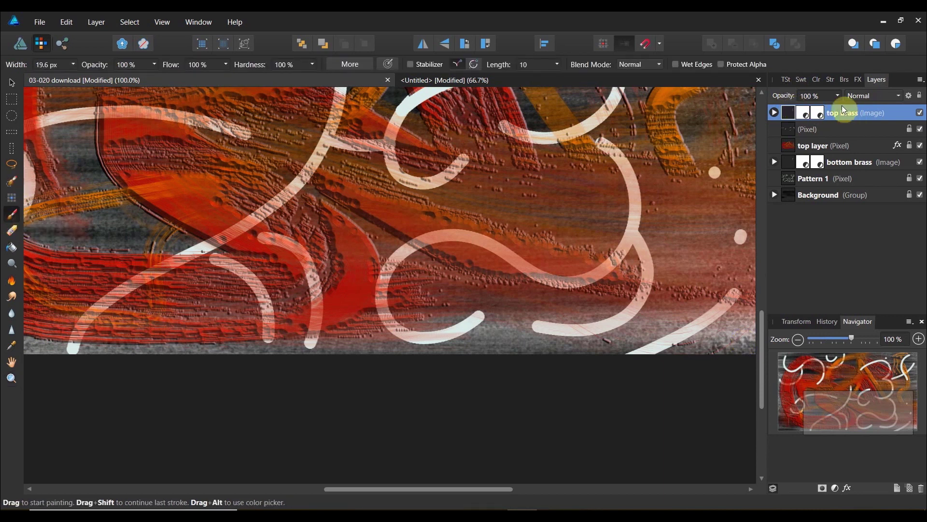
click(814, 80)
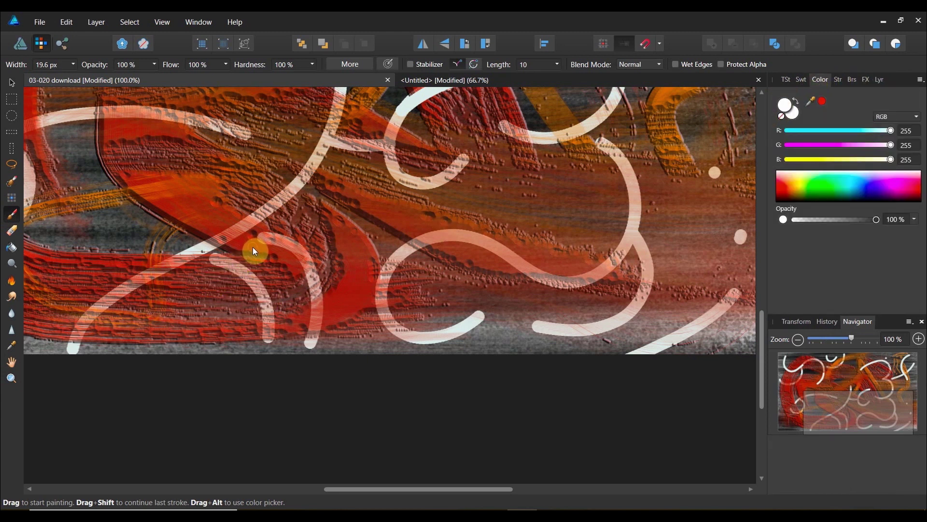
drag(245, 251, 253, 247)
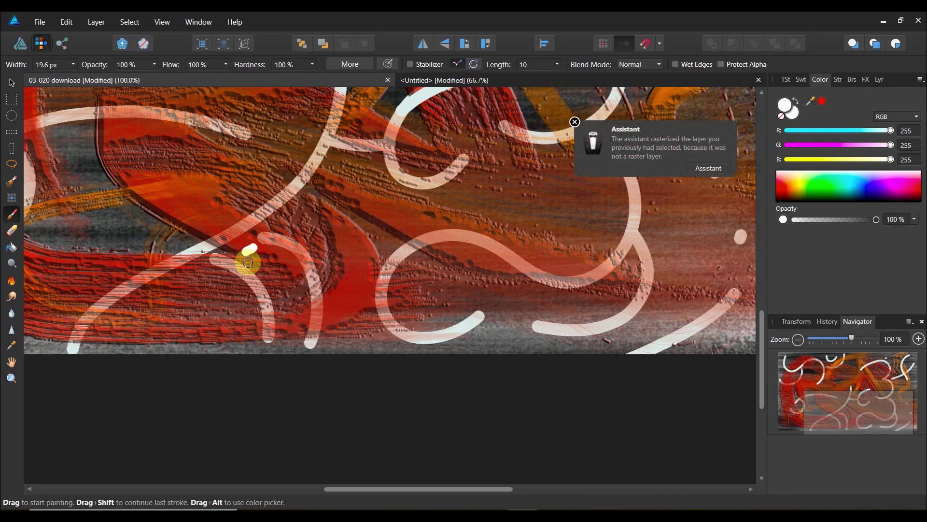
click(878, 87)
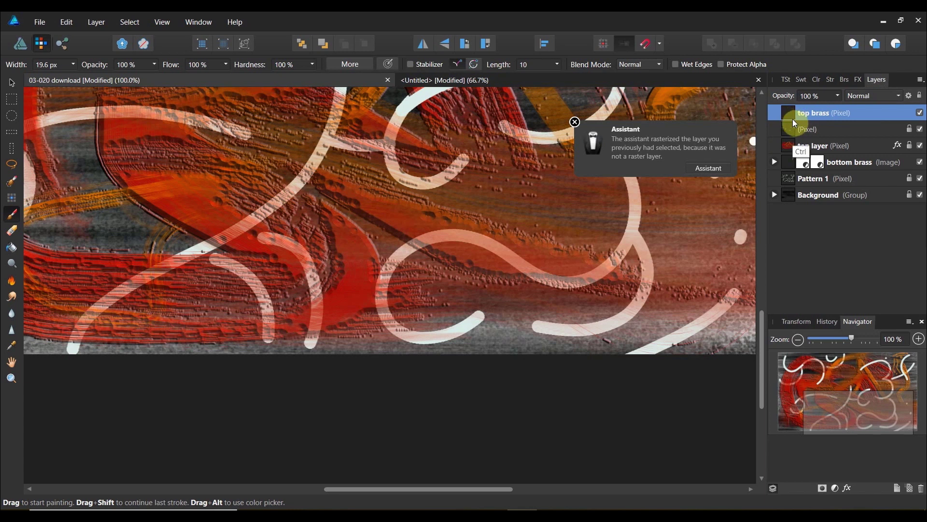
key(ctrl+z)
click(774, 113)
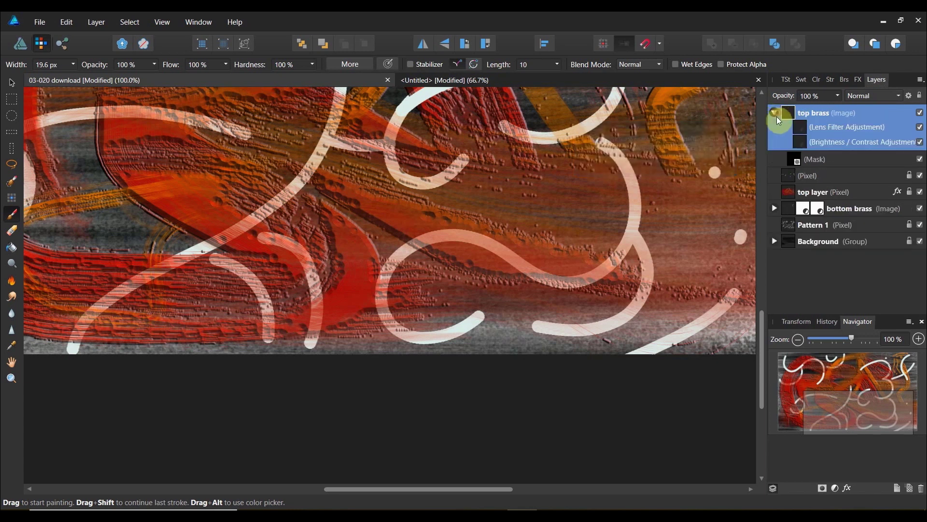
Paint through the top brass mask to reveal a brass squiggle near the lower left.
click(791, 156)
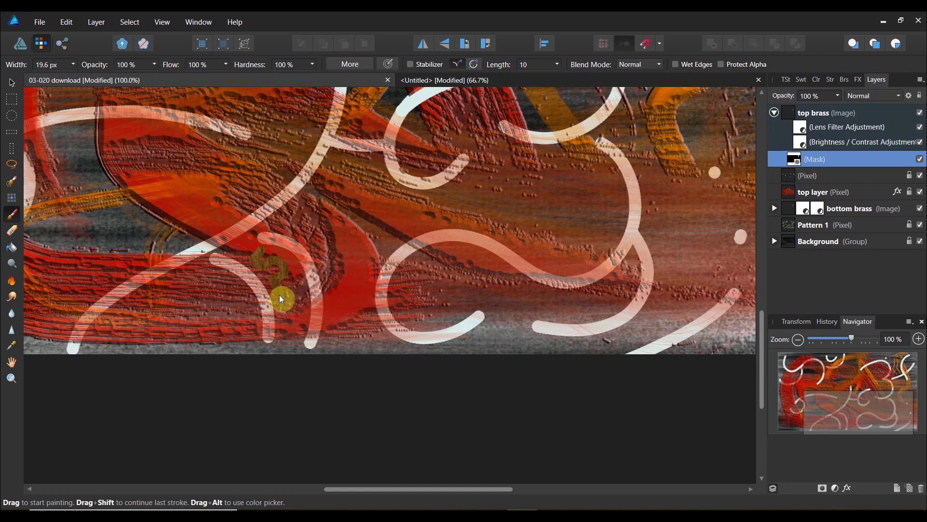
mouse_move(292, 315)
mouse_down()
mouse_move(281, 337)
mouse_move(301, 319)
mouse_up()
mouse_move(292, 350)
mouse_down()
mouse_move(293, 277)
mouse_move(320, 264)
mouse_up()
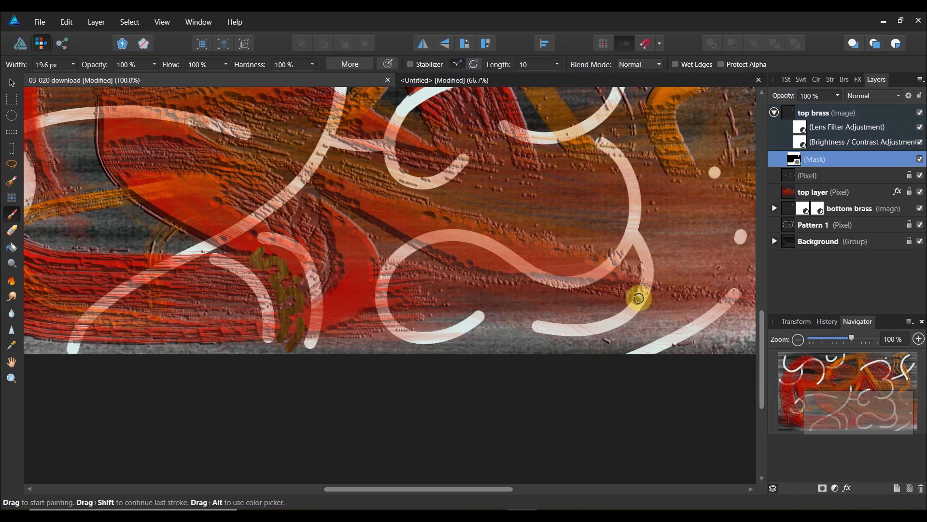
Expand bottom brass and paint brass squiggles through its mask across the lower middle.
click(771, 209)
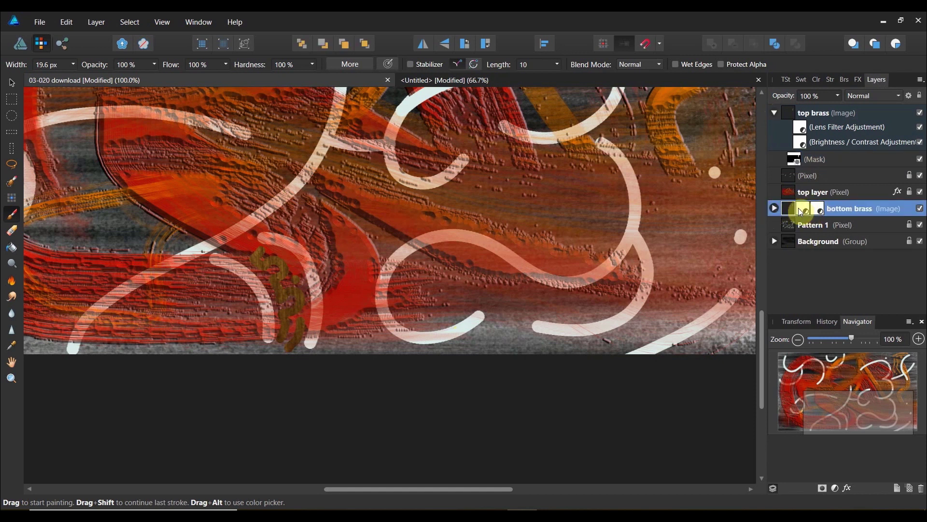
click(774, 209)
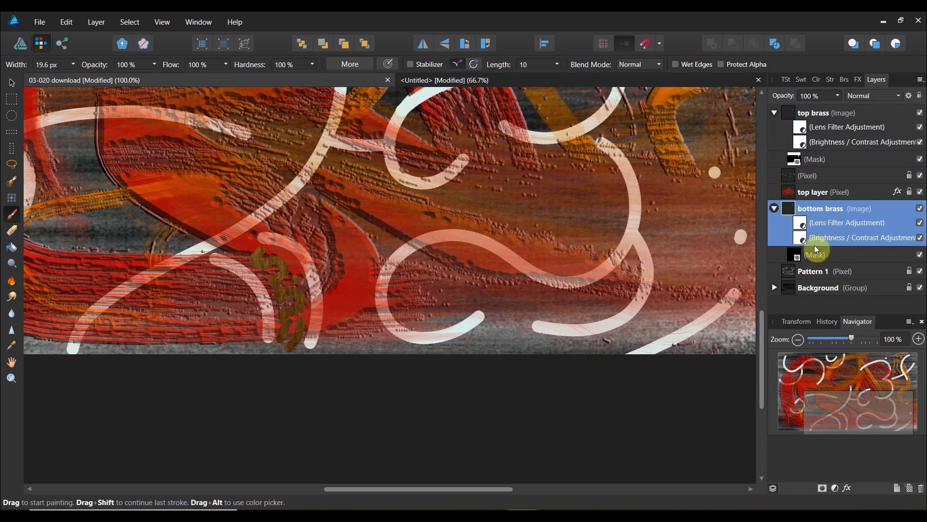
click(834, 255)
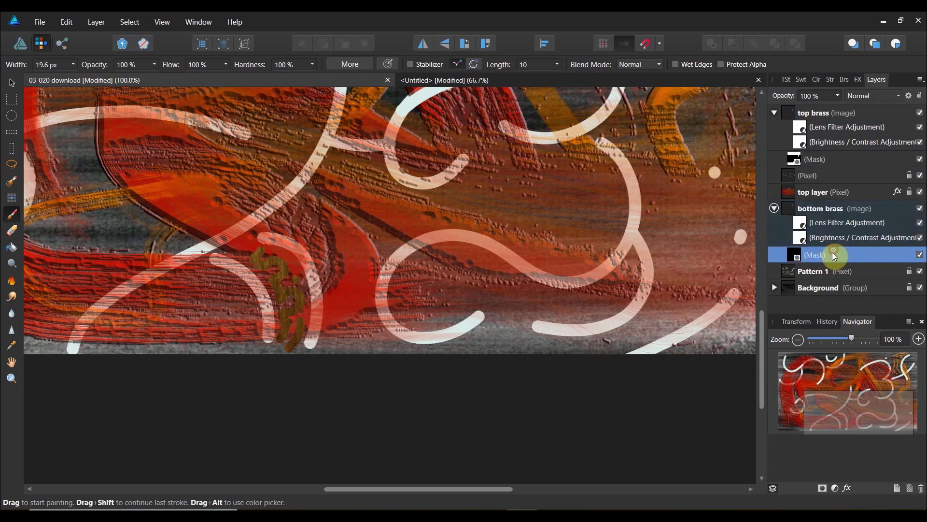
mouse_move(625, 271)
mouse_down()
mouse_move(520, 322)
mouse_move(516, 282)
mouse_move(475, 298)
mouse_move(455, 254)
mouse_move(418, 321)
mouse_move(491, 272)
mouse_move(601, 161)
mouse_move(584, 238)
mouse_move(478, 219)
mouse_move(543, 219)
mouse_move(573, 172)
mouse_move(503, 175)
mouse_up()
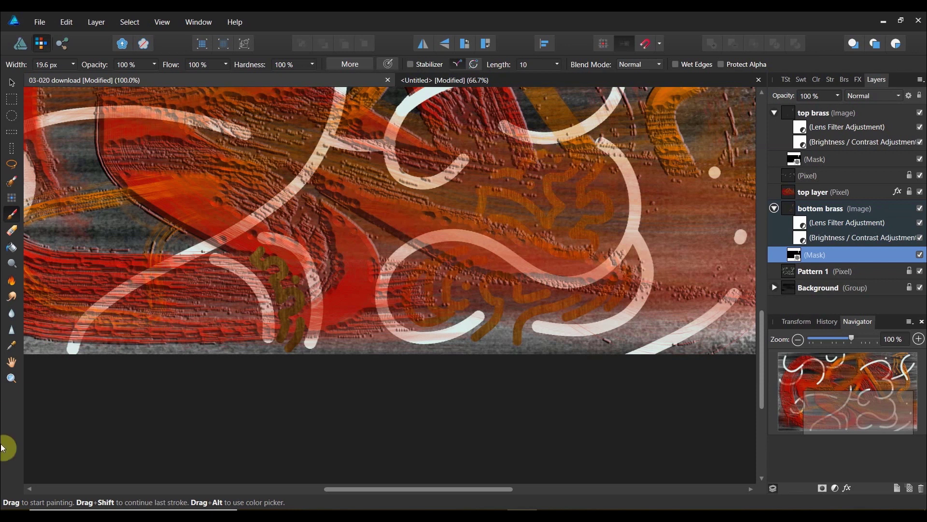
Zoom out to view the whole artwork, then target the top brass mask for brushing.
click(11, 378)
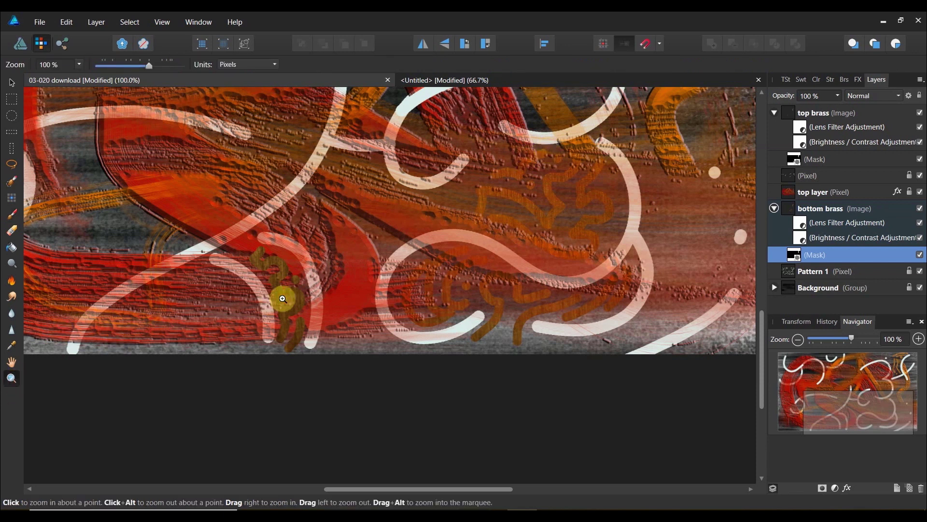
alt+click(379, 276)
alt+click(263, 291)
scroll(223, 319, up, 4)
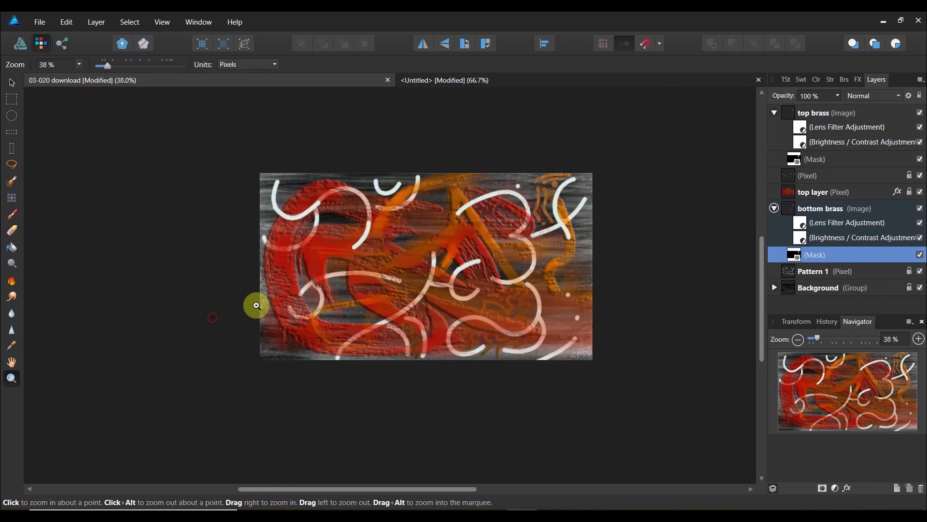
scroll(315, 256, up, 4)
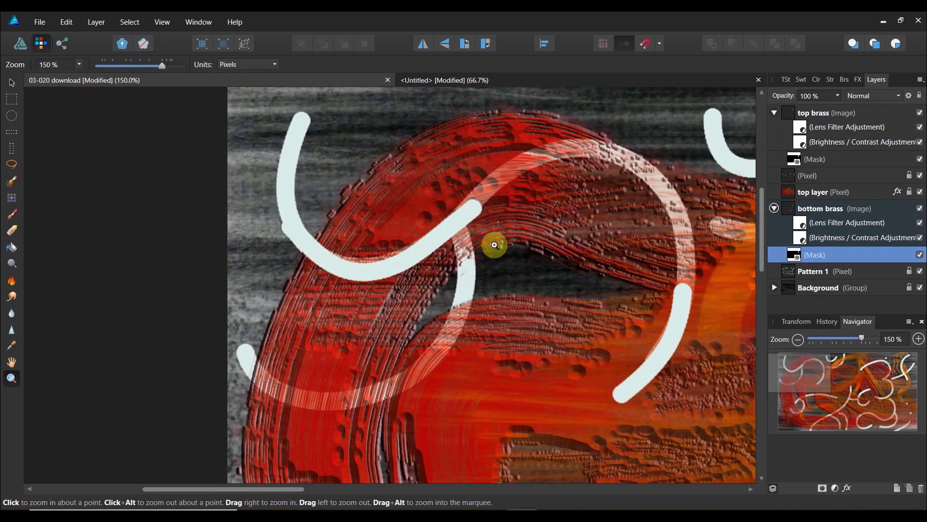
click(797, 156)
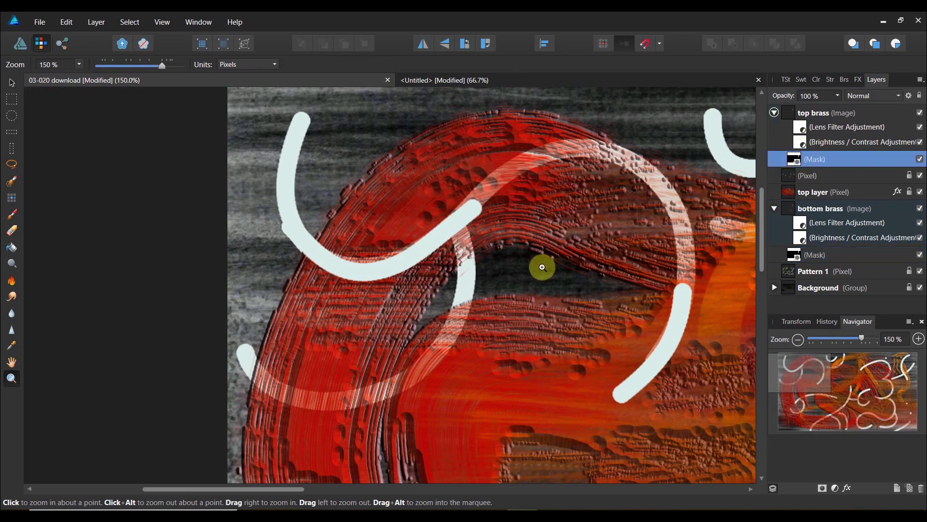
click(12, 214)
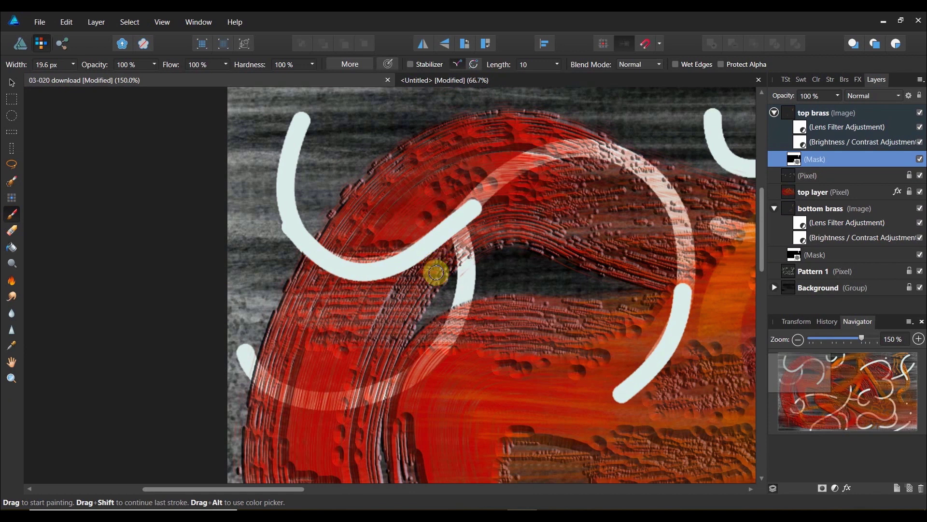
Paint brass doodles along the left edge through the top brass mask, then return to 100%.
mouse_move(432, 287)
mouse_down()
mouse_move(388, 302)
mouse_move(391, 328)
mouse_move(413, 325)
mouse_move(379, 363)
mouse_move(373, 338)
mouse_move(344, 368)
mouse_move(352, 369)
mouse_move(296, 360)
mouse_move(330, 351)
mouse_move(333, 329)
mouse_move(315, 320)
mouse_move(272, 326)
mouse_move(343, 296)
mouse_move(350, 332)
mouse_move(299, 301)
mouse_move(243, 241)
mouse_move(240, 190)
mouse_up()
mouse_move(283, 115)
mouse_down()
mouse_move(241, 124)
mouse_move(242, 160)
mouse_move(262, 138)
mouse_move(261, 211)
mouse_up()
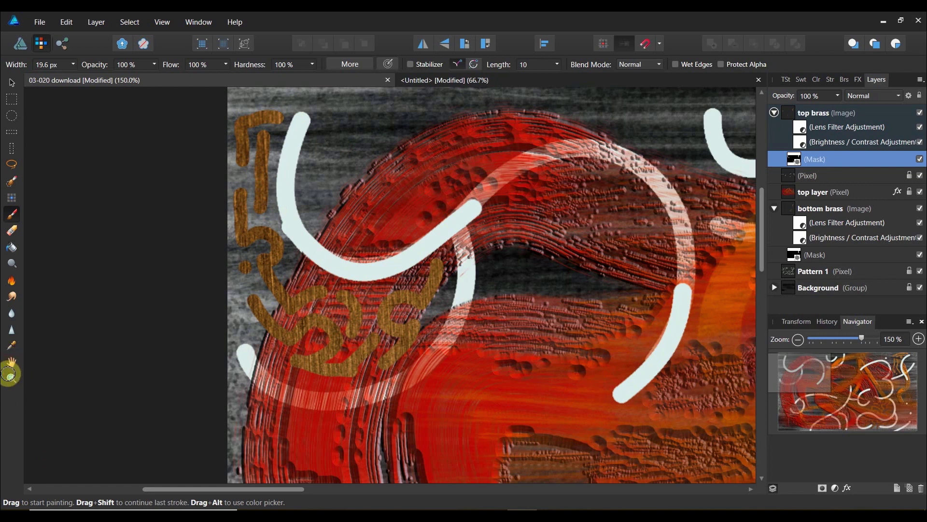
double_click(13, 379)
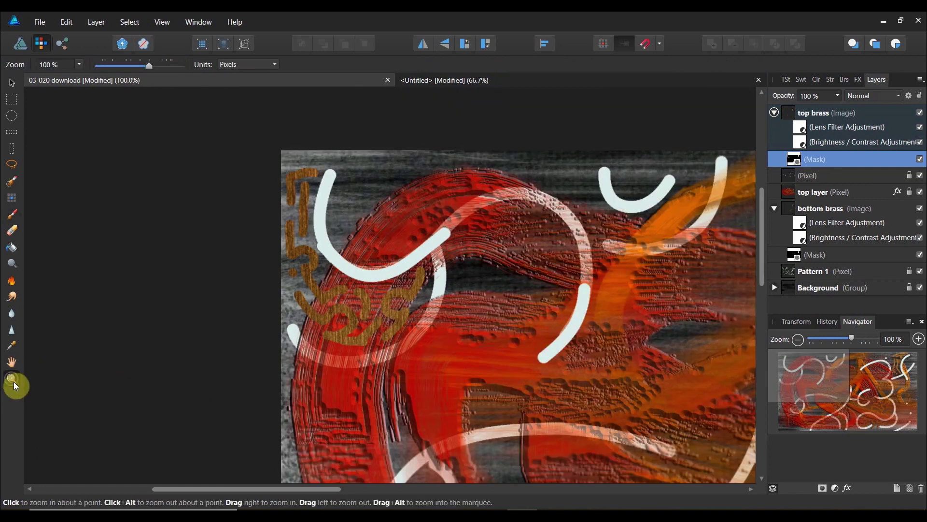
drag(301, 488, 387, 482)
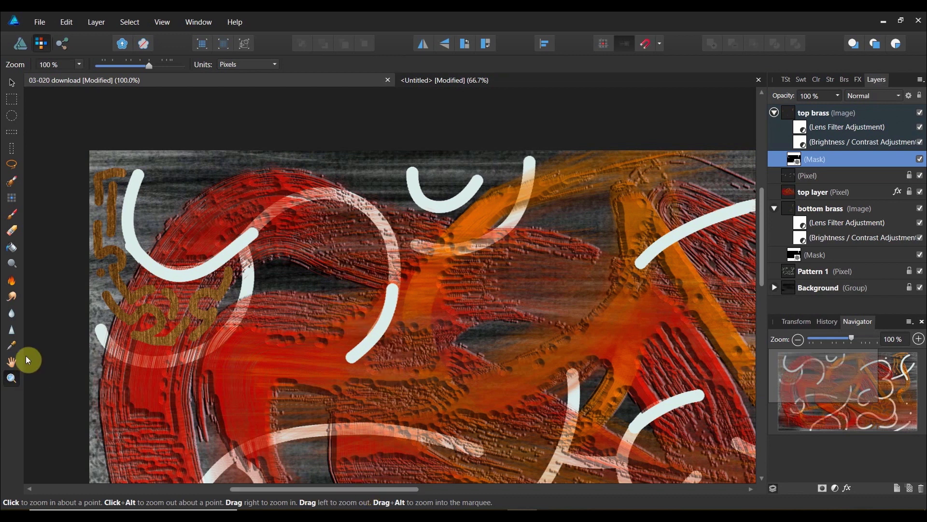
Finish the brass doodles, collapse top brass and bottom brass, and select bottom brass.
click(12, 214)
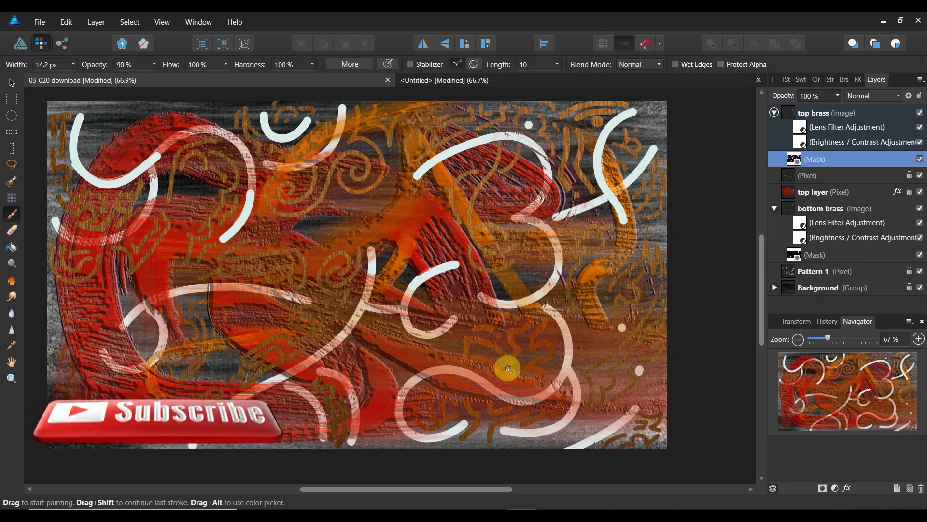
click(774, 113)
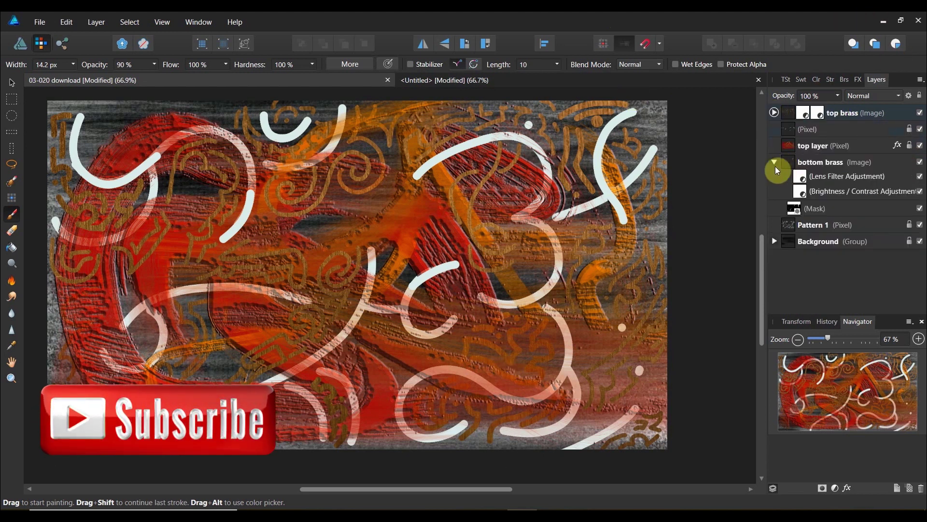
click(776, 164)
click(858, 167)
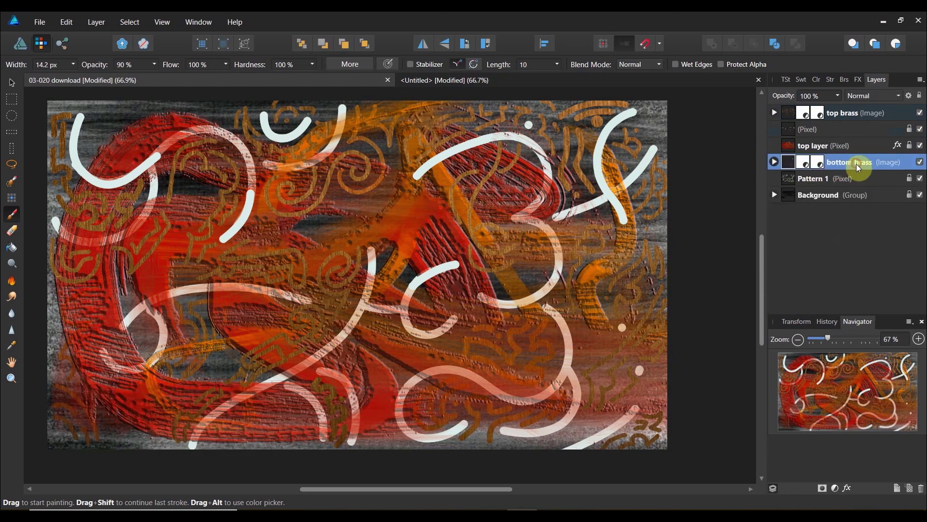